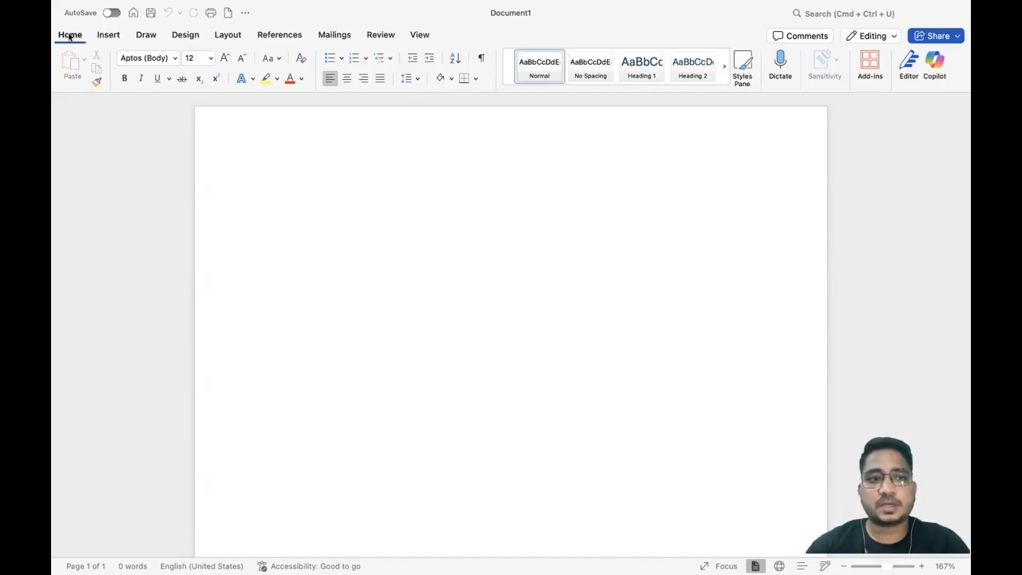
# Insert a table with five columns and five rows into the blank document, then delete the whole table.
pyautogui.click(154, 36)
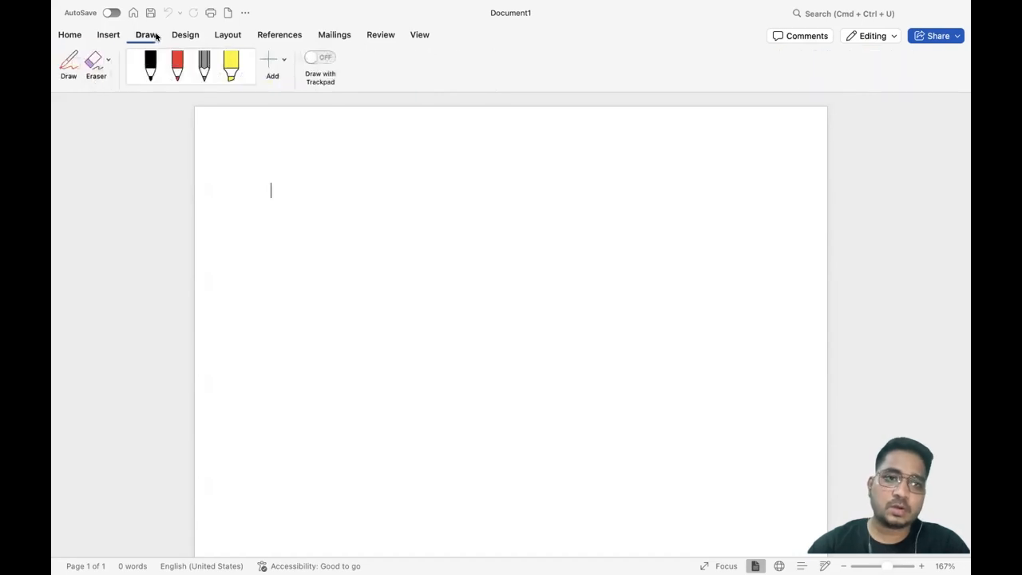
pyautogui.click(186, 35)
pyautogui.click(108, 36)
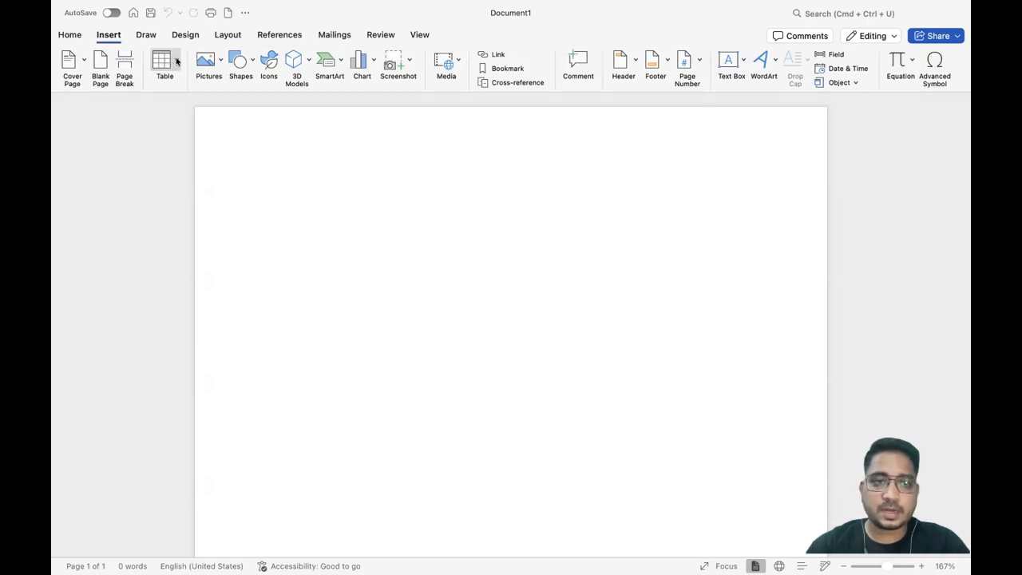
pyautogui.click(177, 61)
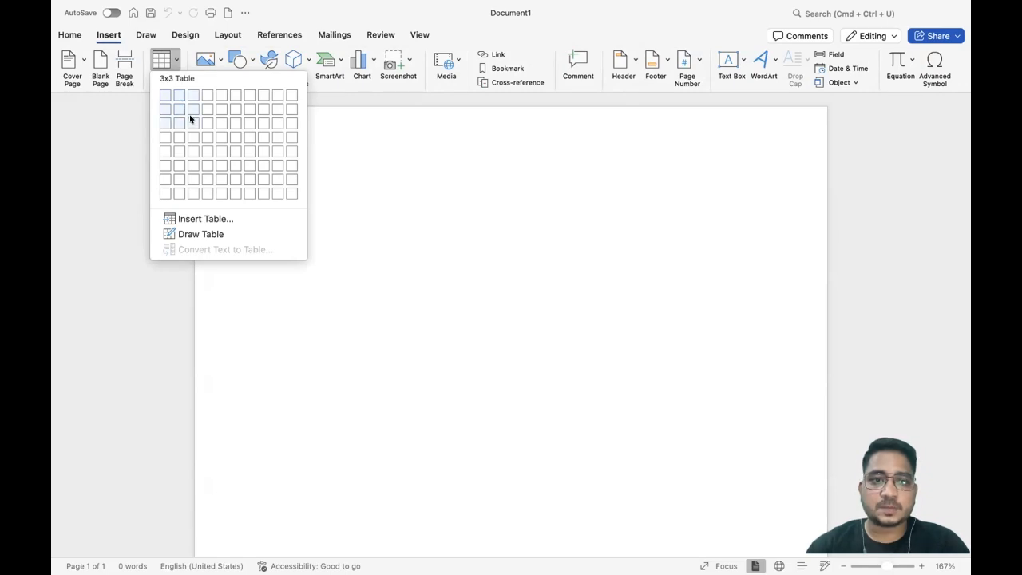
pyautogui.click(219, 146)
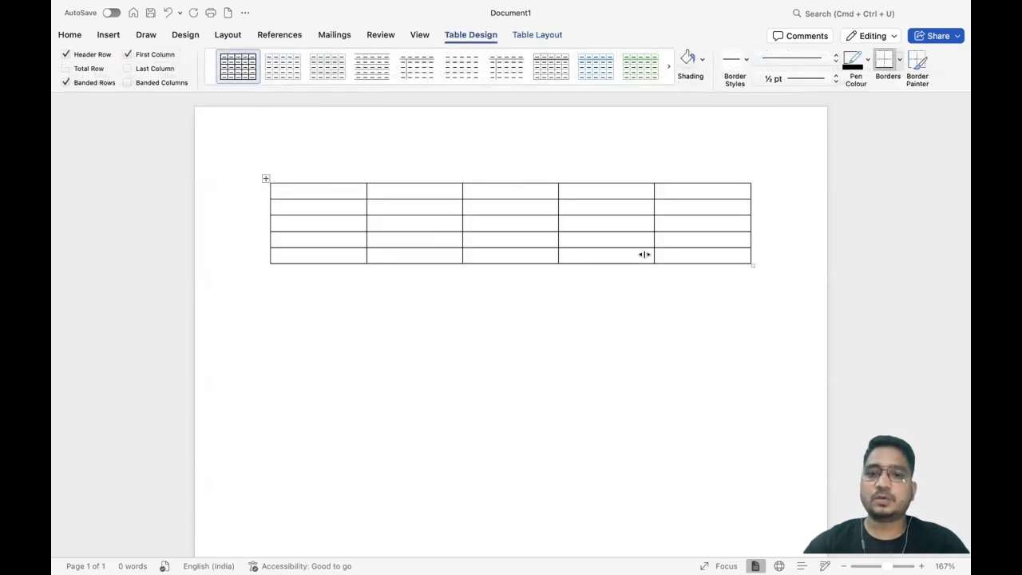
pyautogui.click(265, 176)
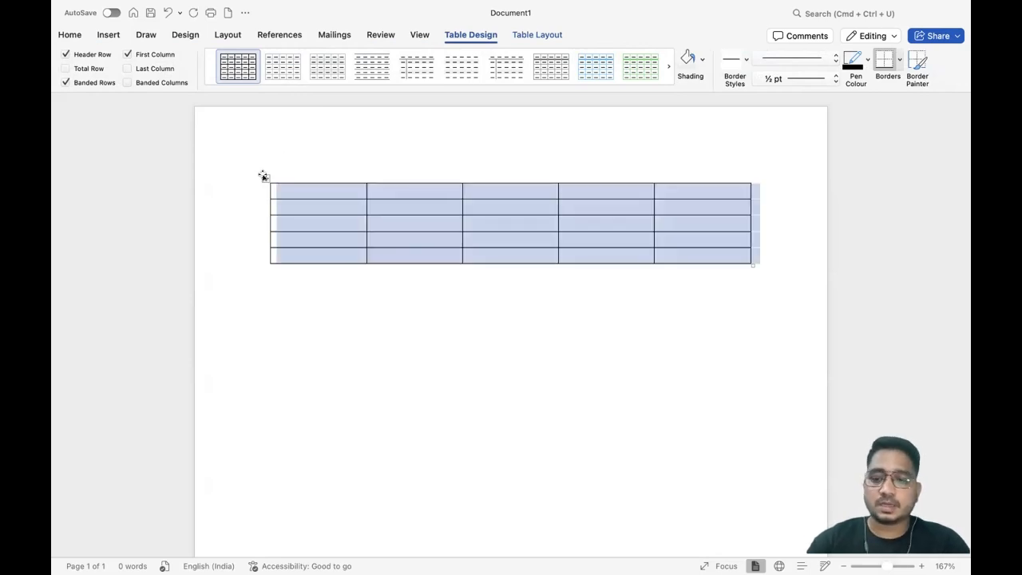
pyautogui.press('BackSpace')
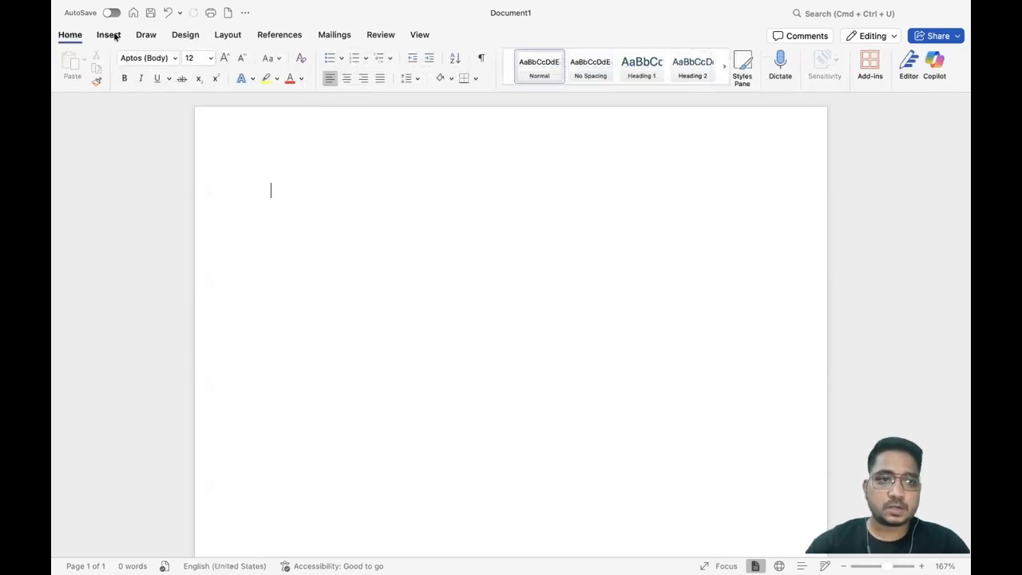
# Insert a table of ten columns and eight rows with the size grid, then delete the whole table.
pyautogui.click(111, 36)
pyautogui.click(177, 61)
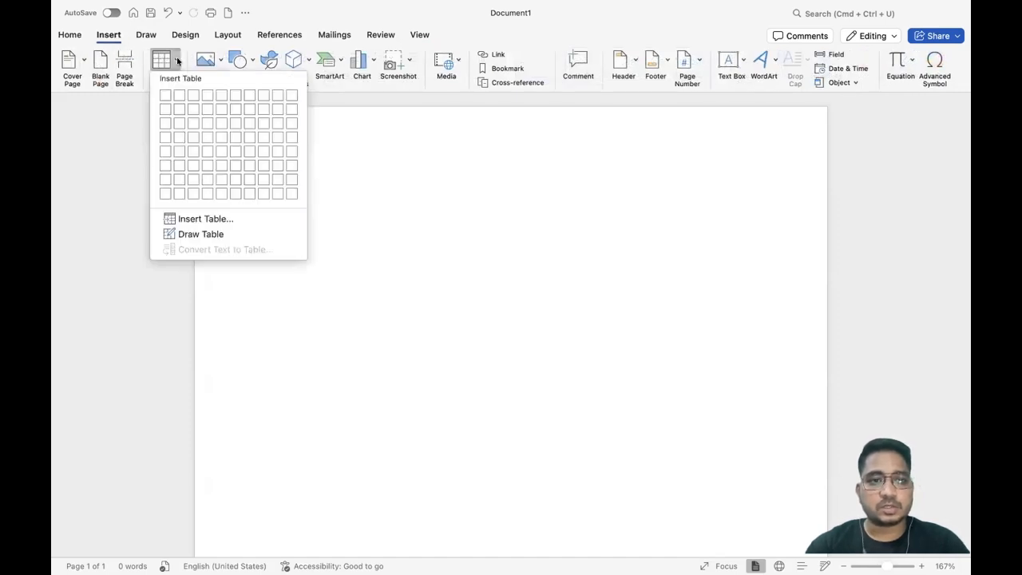
pyautogui.click(293, 192)
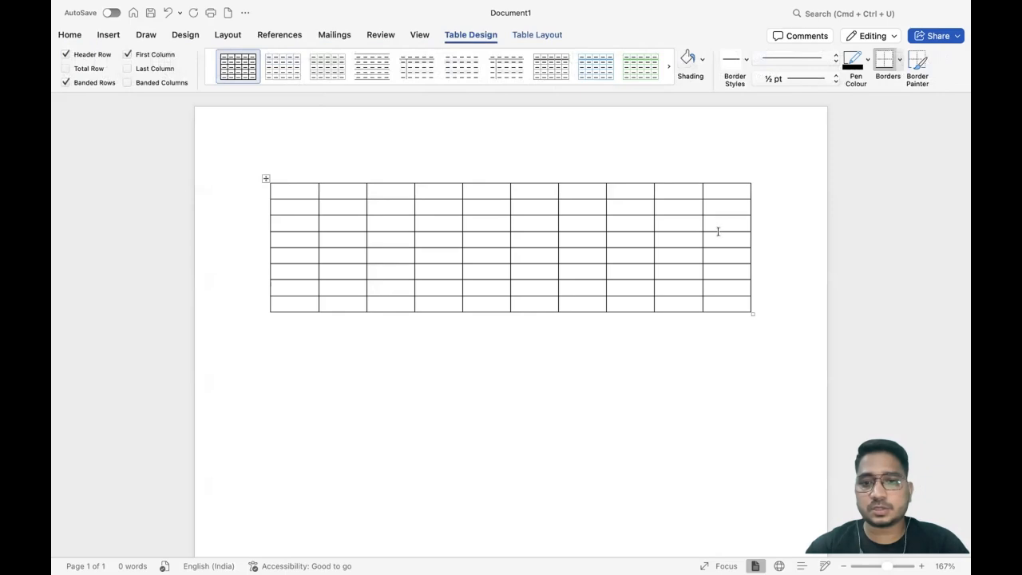
pyautogui.click(265, 178)
pyautogui.press('BackSpace')
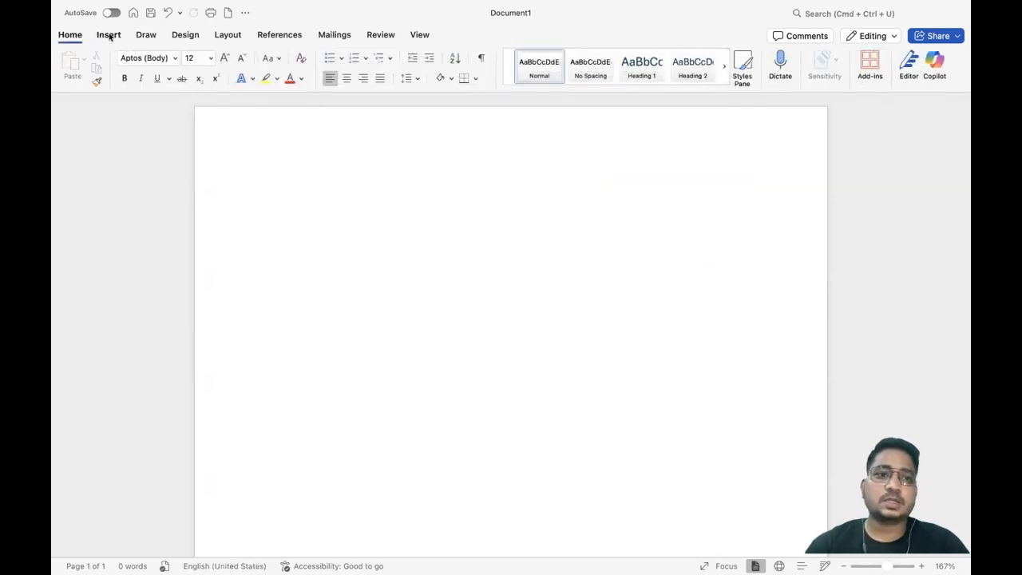
# Start a new table through the Insert Table dialog and set its size to 10 columns and 20 rows.
pyautogui.click(109, 35)
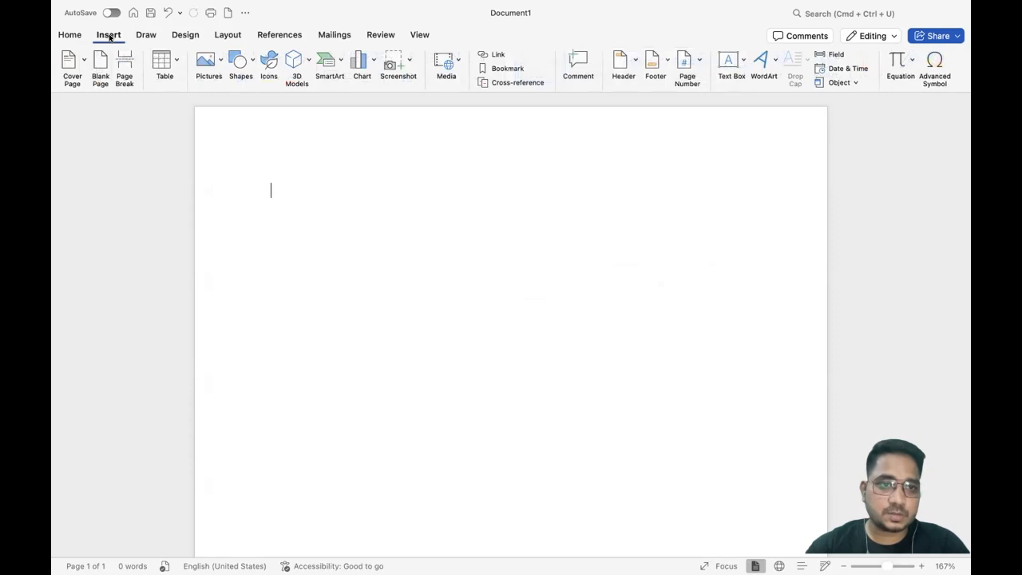
pyautogui.click(170, 62)
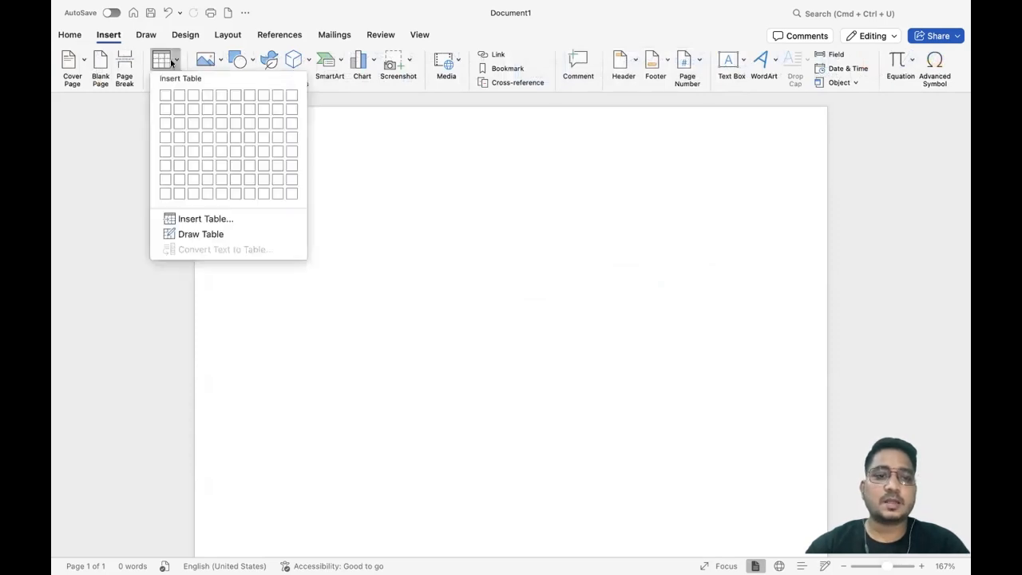
pyautogui.click(222, 220)
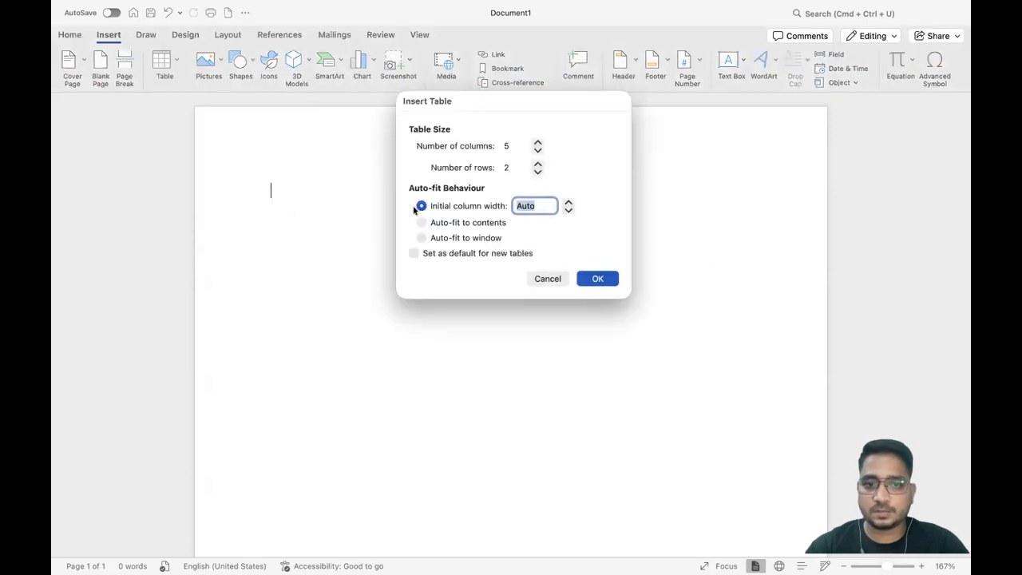
pyautogui.click(513, 145)
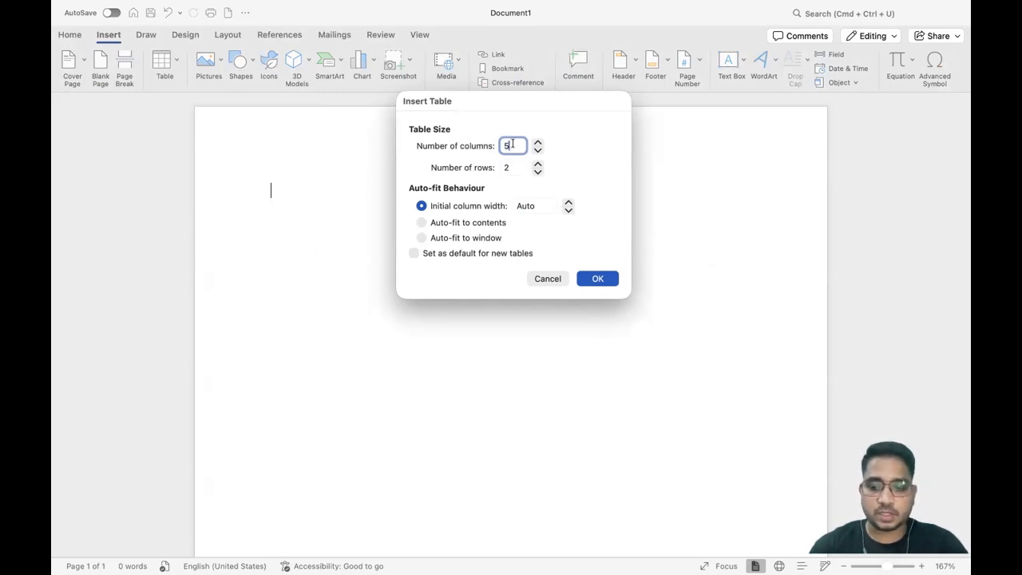
pyautogui.press('BackSpace')
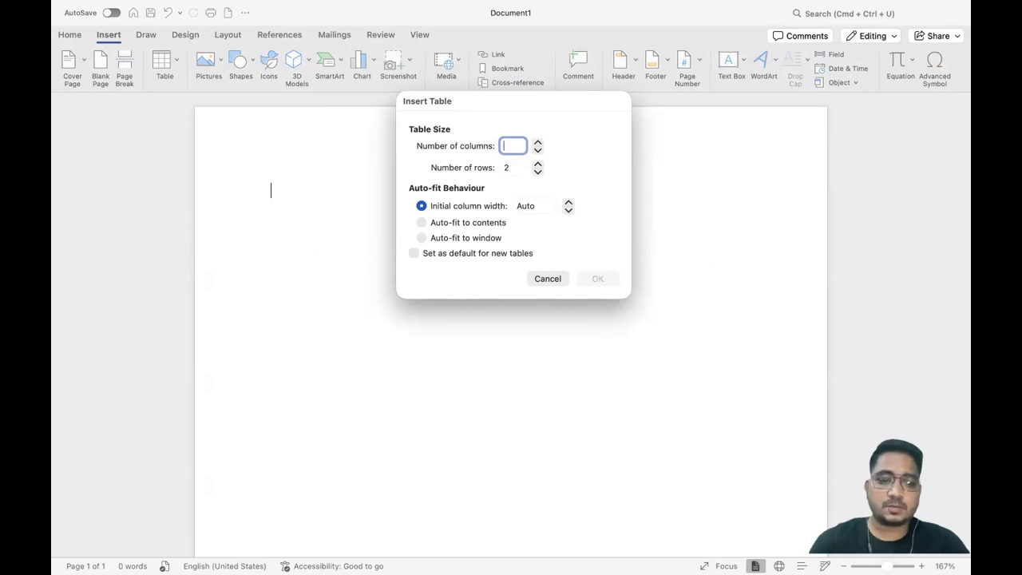
pyautogui.write('10')
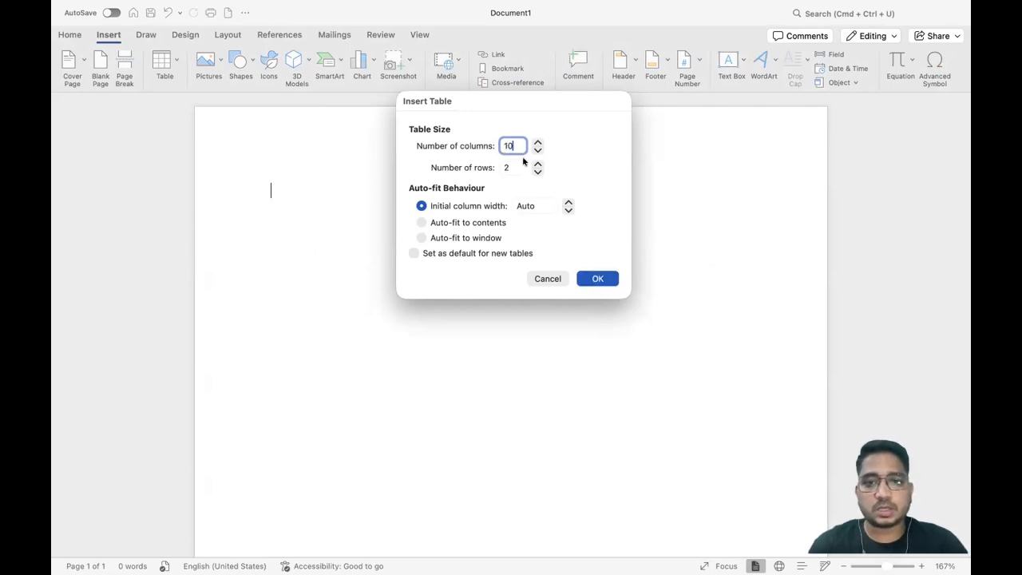
pyautogui.press('Tab')
pyautogui.press('BackSpace')
pyautogui.write('2')
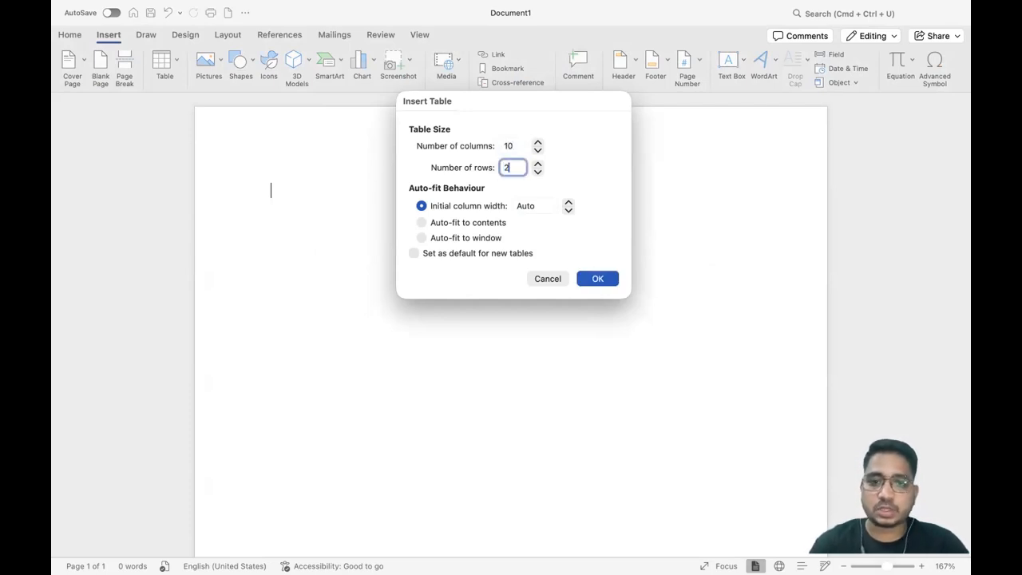
# Create the table with the specified columns and rows, then delete it entirely from the page.
pyautogui.click(518, 146)
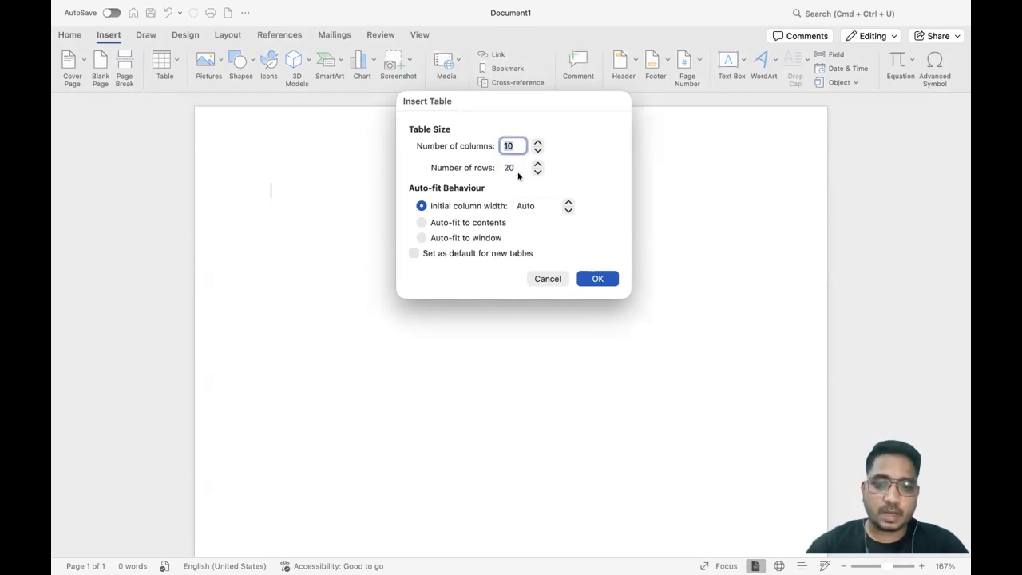
pyautogui.click(598, 279)
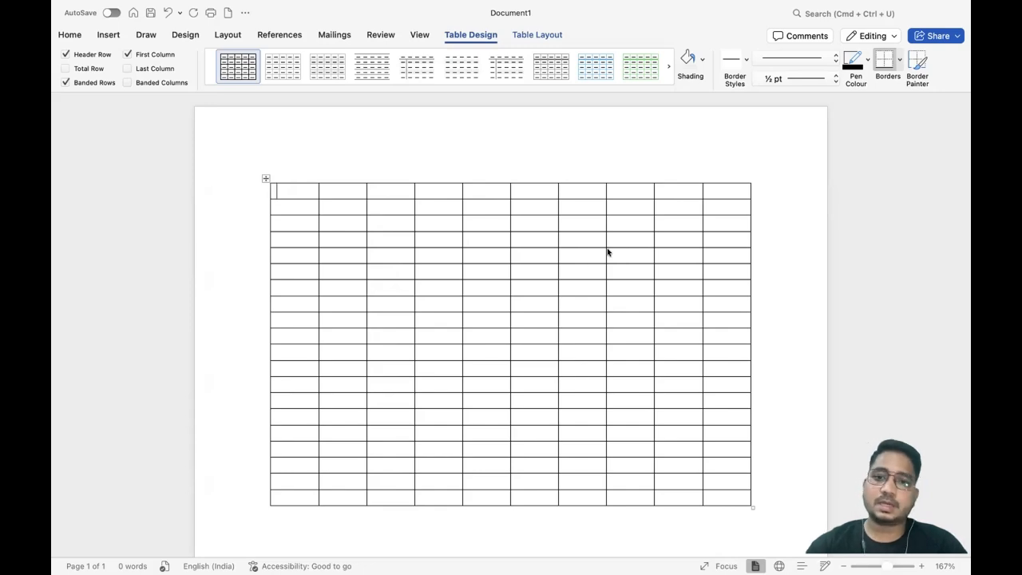
pyautogui.click(264, 176)
pyautogui.press('BackSpace')
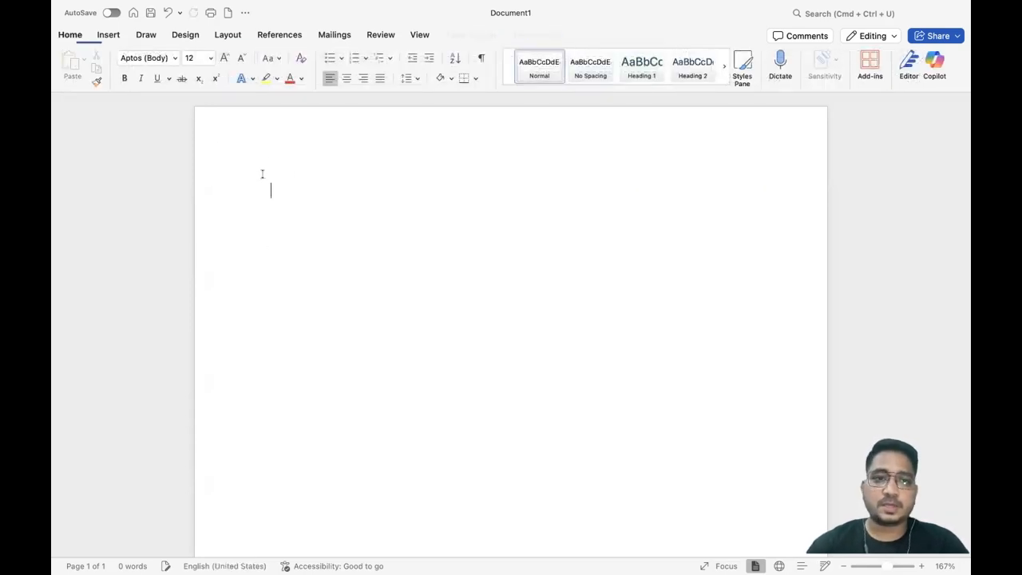
# Insert a table with four columns and six rows using the size grid.
pyautogui.click(112, 36)
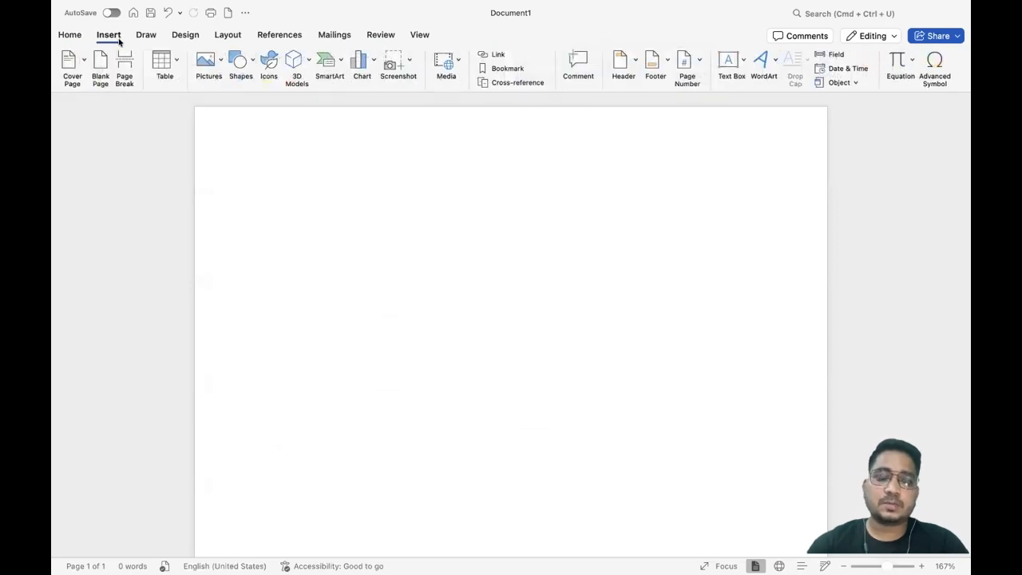
pyautogui.click(170, 61)
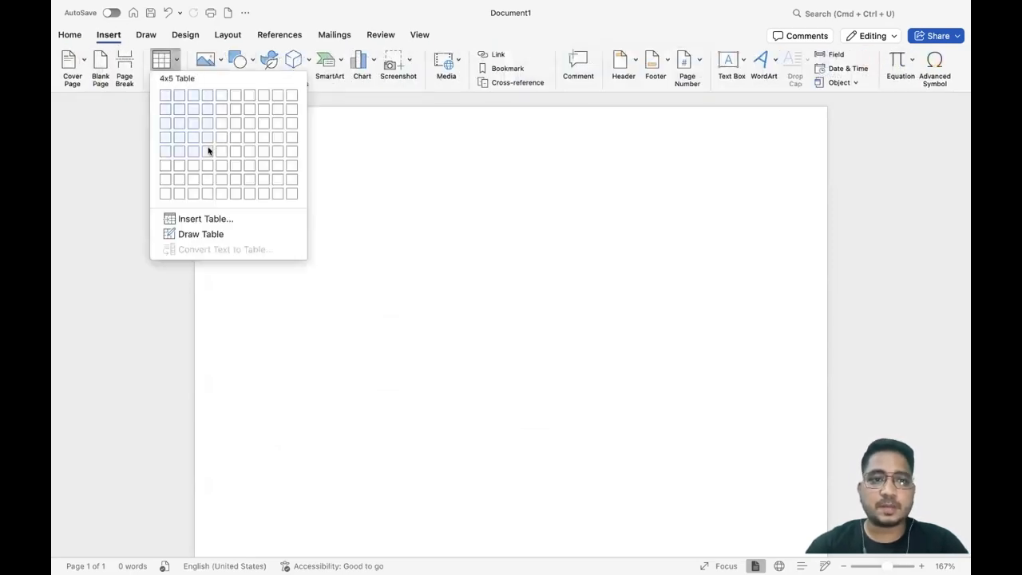
pyautogui.click(209, 164)
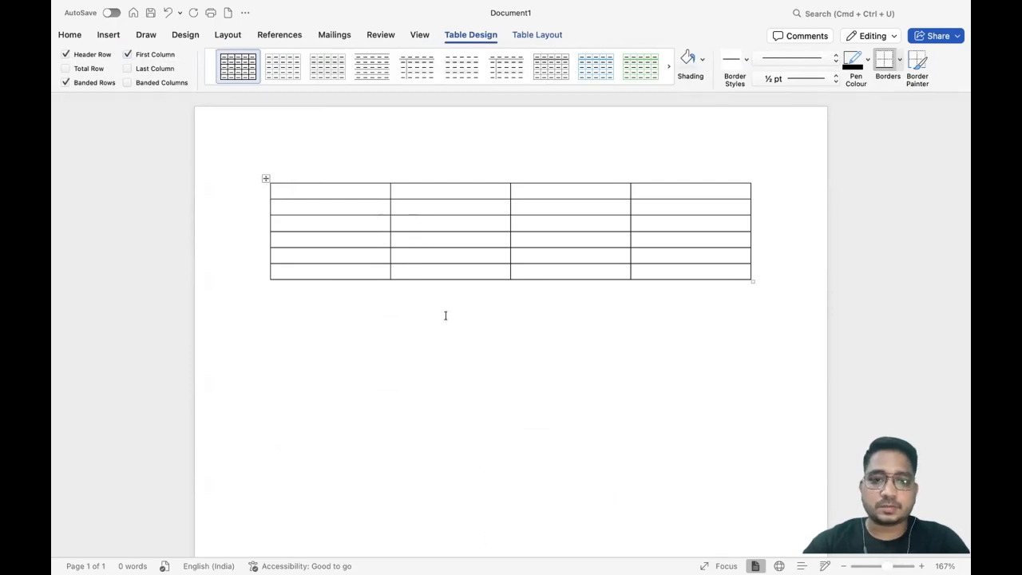
# Enter "Sl. No" and "Students Name" as the headings of the table's first two columns.
pyautogui.click(408, 194)
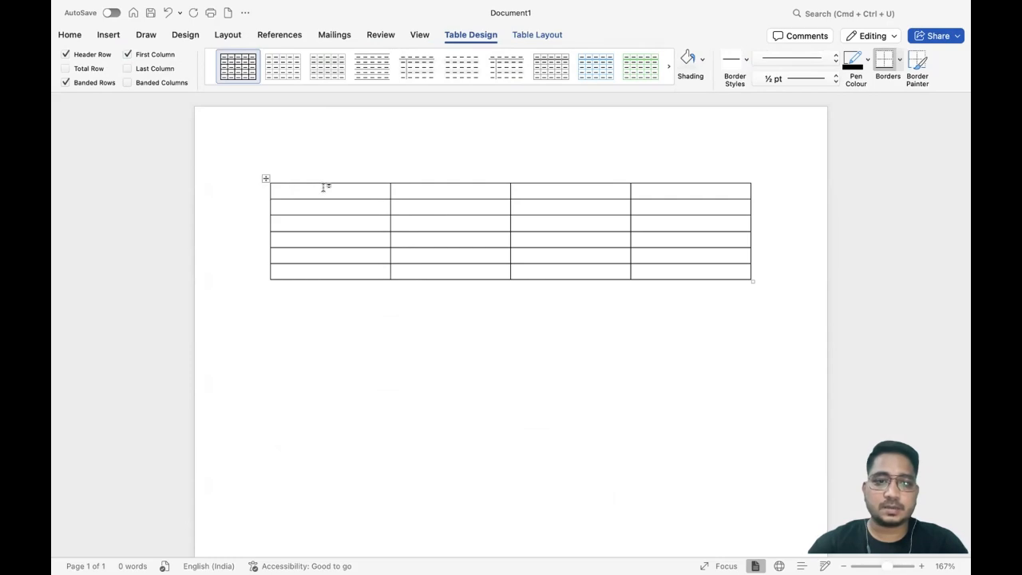
pyautogui.write('S')
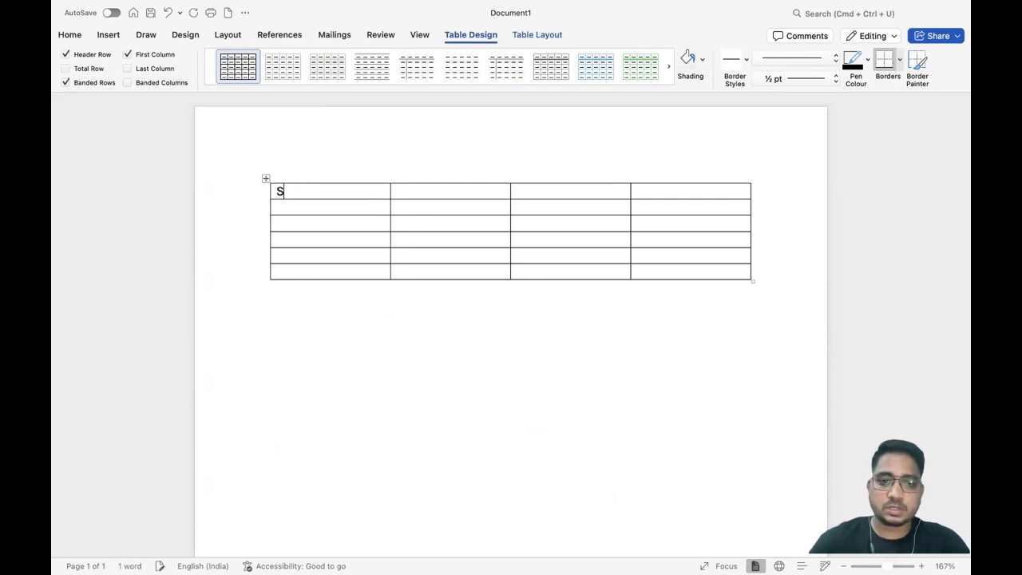
pyautogui.write('l. No')
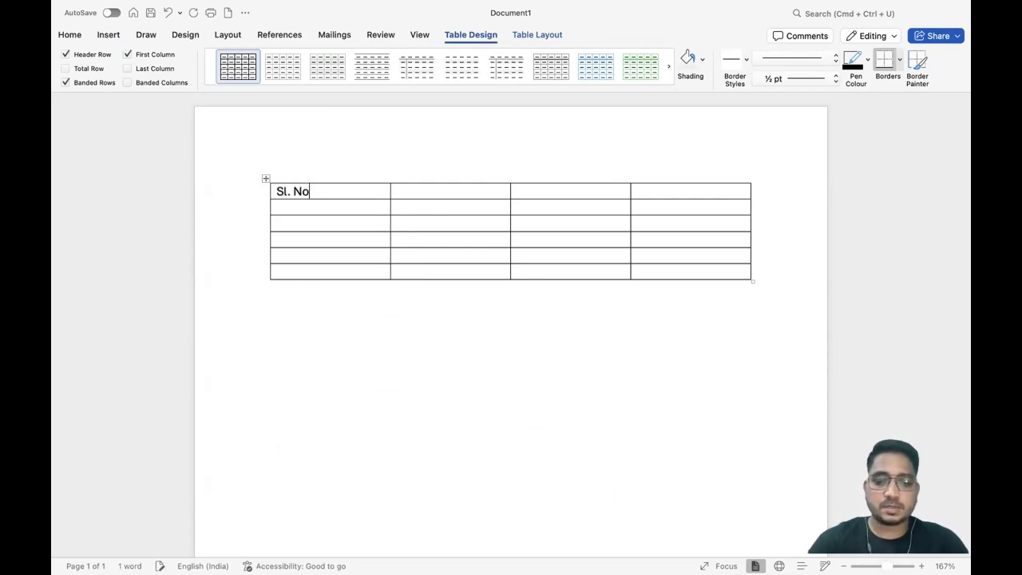
pyautogui.press('Tab')
pyautogui.write('Stude')
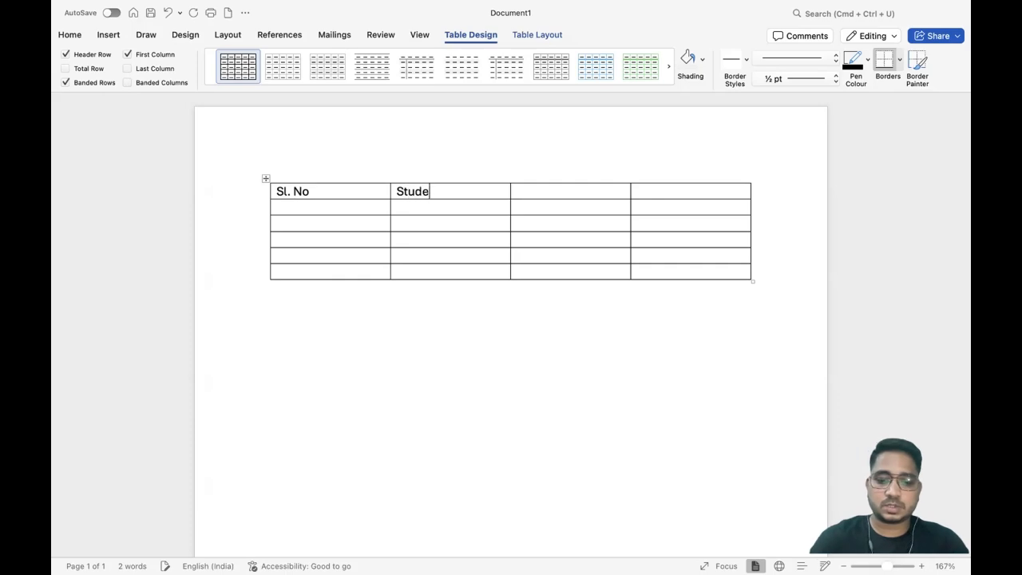
pyautogui.write('nts Name')
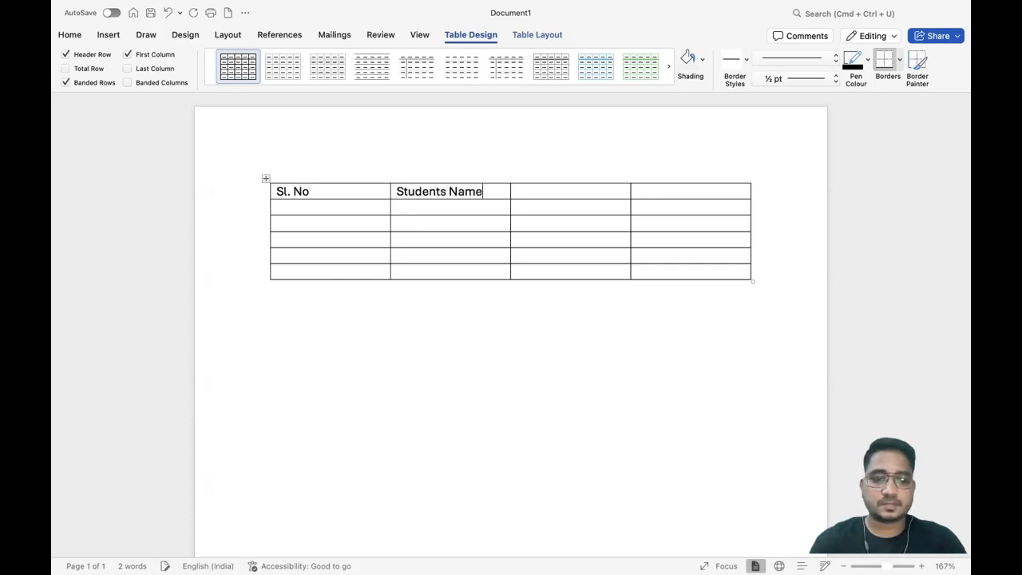
# Enter "Class" as the third column heading and "Roll No." as the fourth in the table's header row.
pyautogui.press('Tab')
pyautogui.write('Roll No')
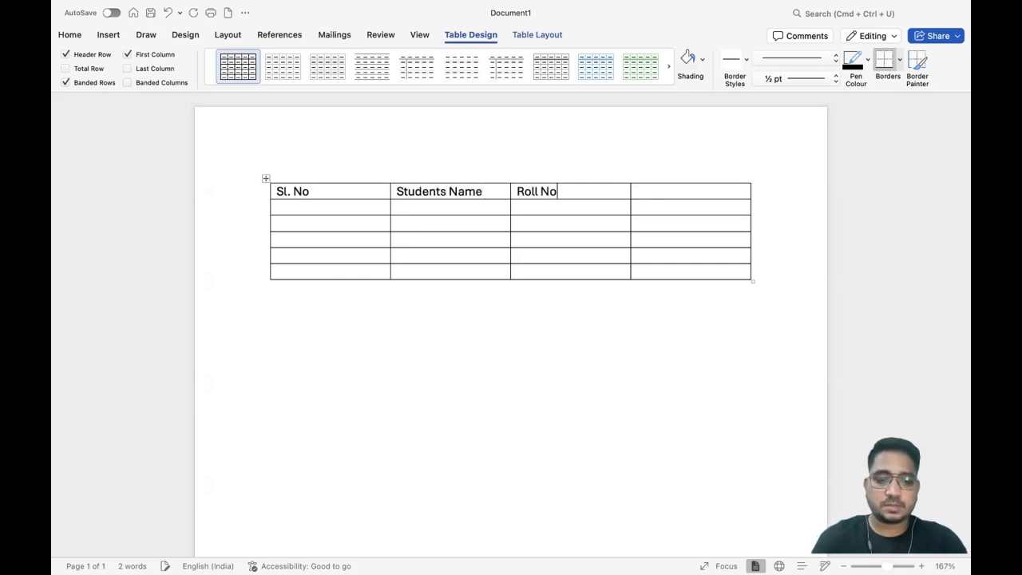
pyautogui.press('Tab')
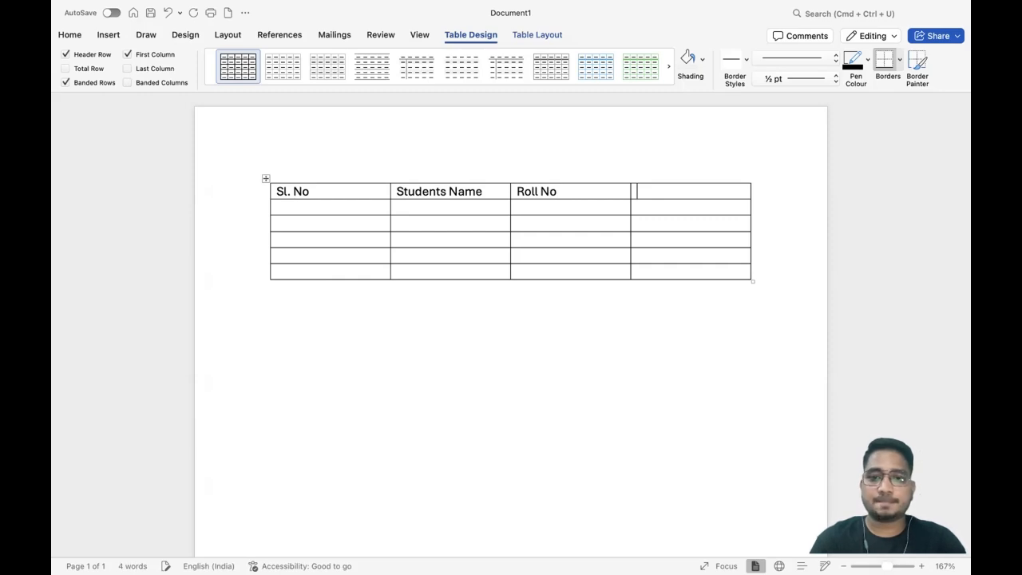
pyautogui.tripleClick(540, 192)
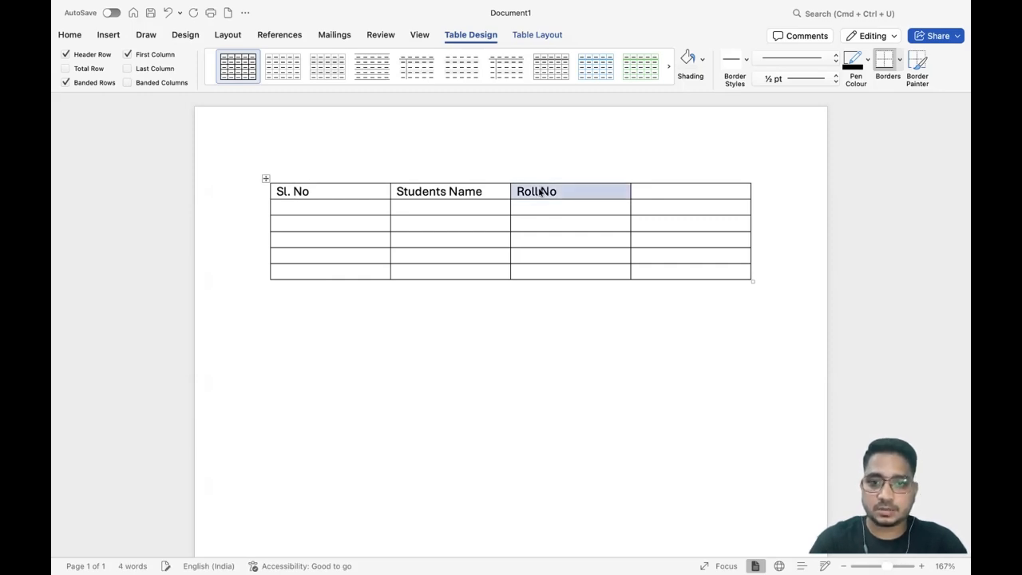
pyautogui.write('Cla')
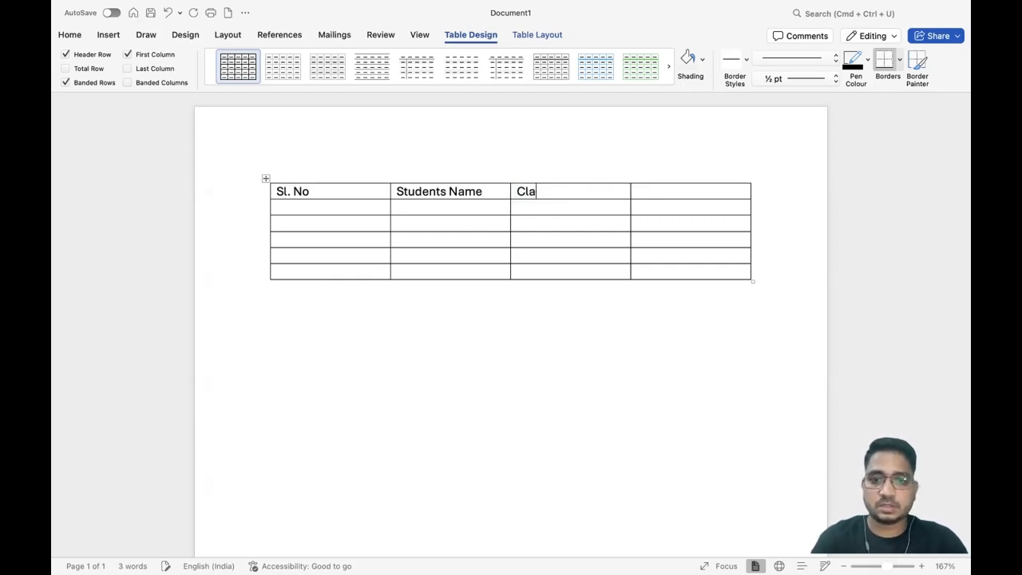
pyautogui.write('ssR')
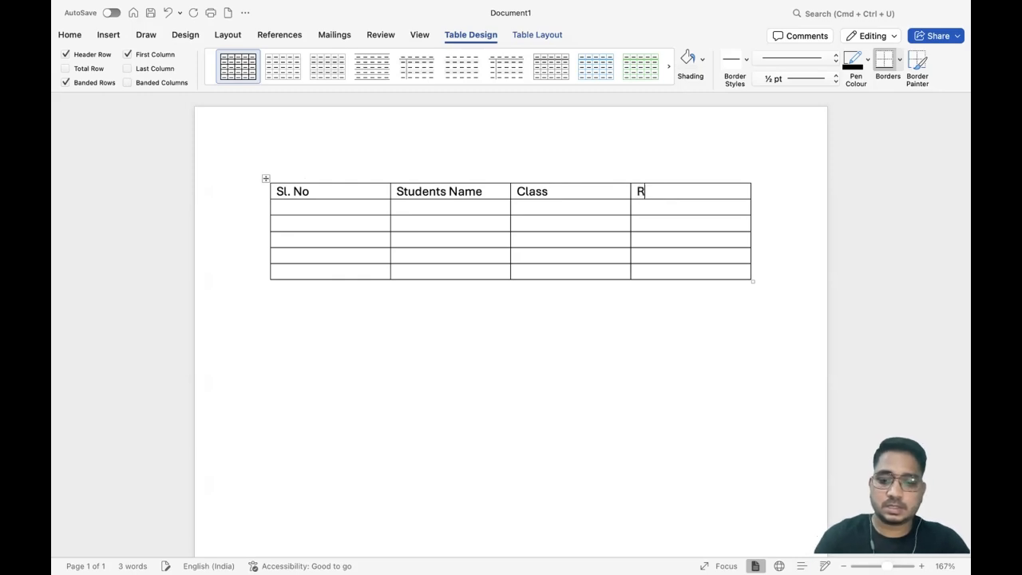
pyautogui.write('oll n')
pyautogui.press('BackSpace')
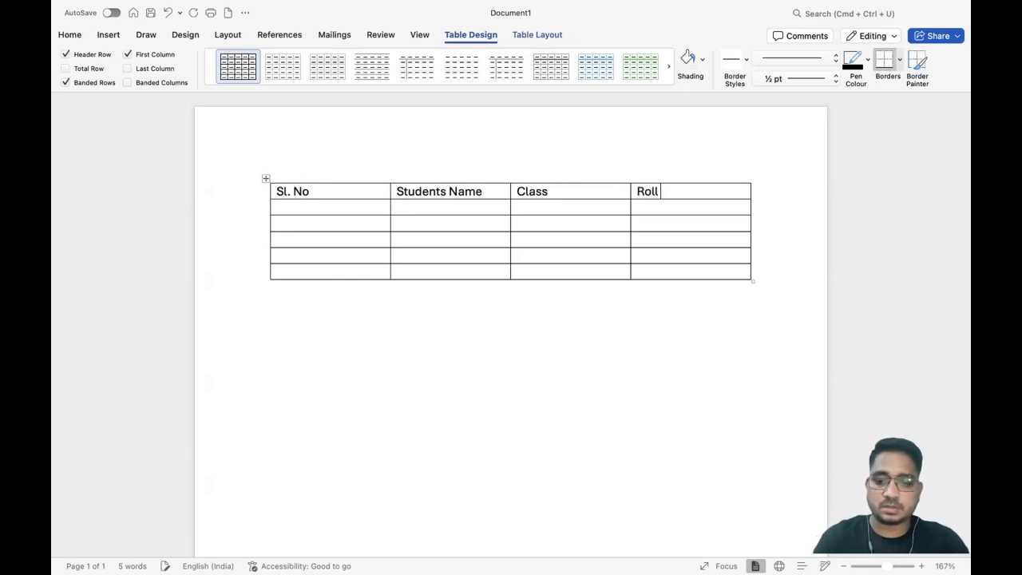
pyautogui.write('No.')
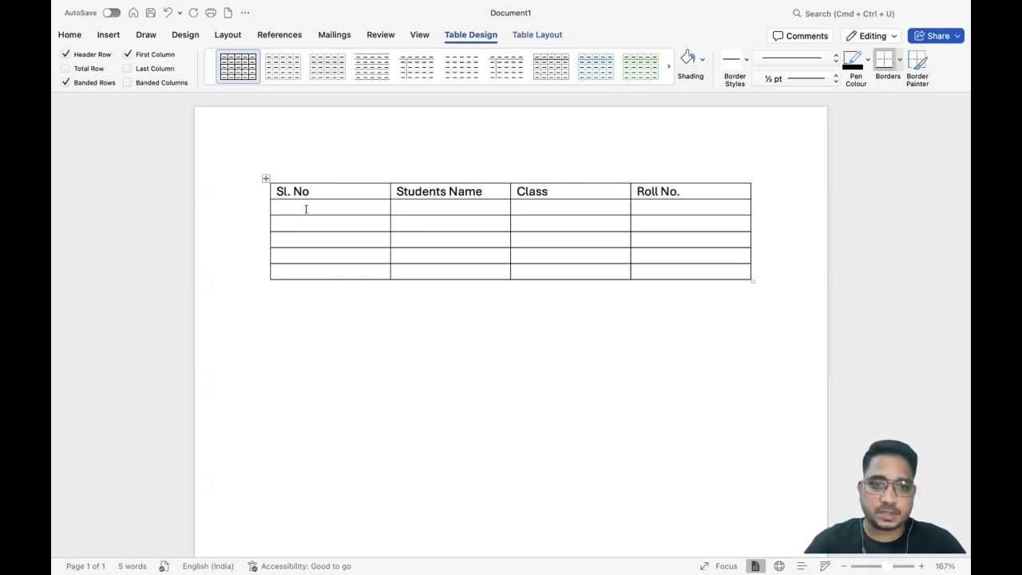
# Number the five rows below the "Sl. No" heading from 1 to 5.
pyautogui.click(309, 208)
pyautogui.write('1')
pyautogui.press('Return')
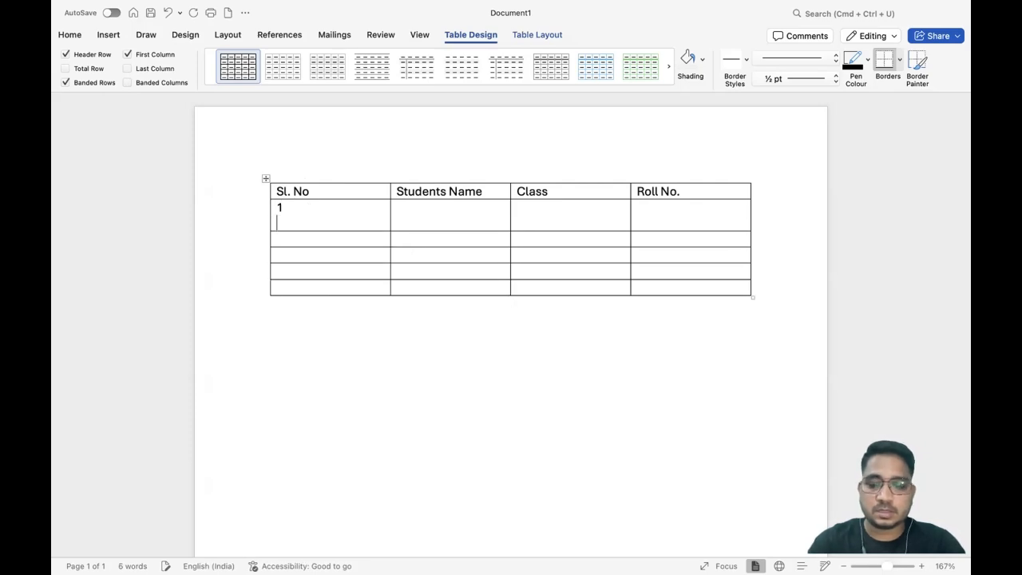
pyautogui.press('BackSpace')
pyautogui.click(306, 226)
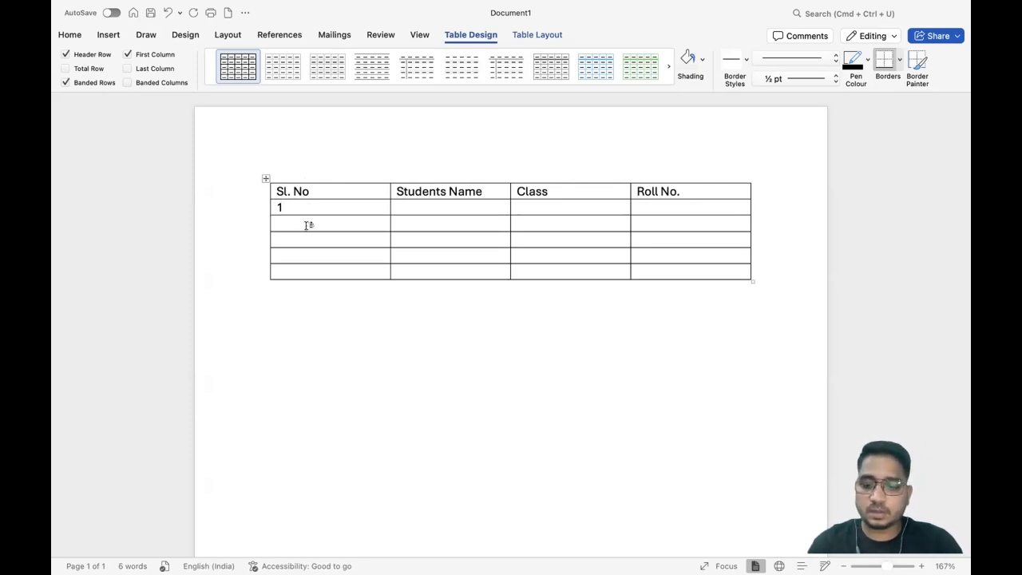
pyautogui.write('2')
pyautogui.press('Down')
pyautogui.write('3')
pyautogui.press('Down')
pyautogui.write('4')
pyautogui.press('Down')
pyautogui.write('5')
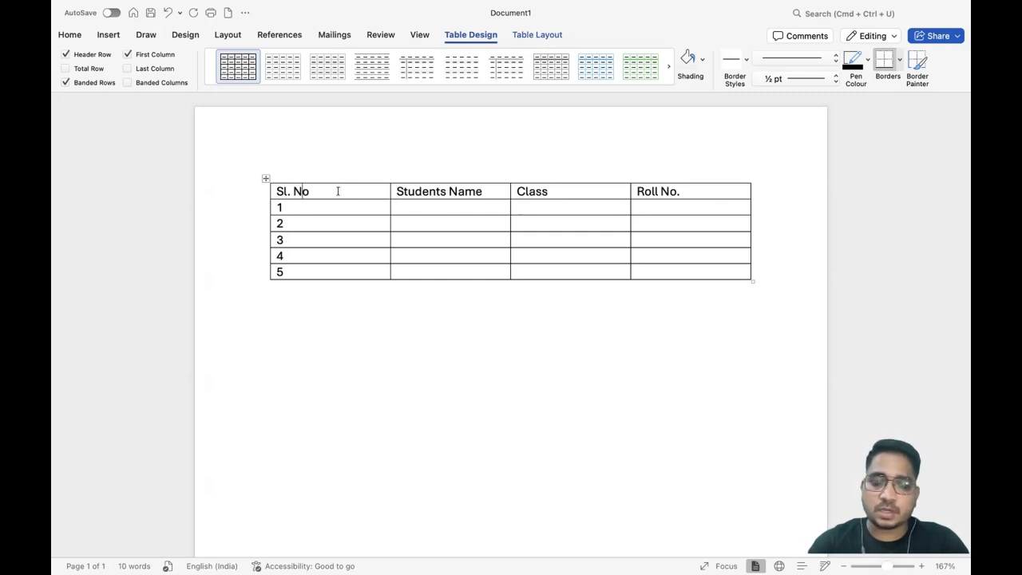
# Apply a green banded grid table style to the whole table.
pyautogui.click(266, 178)
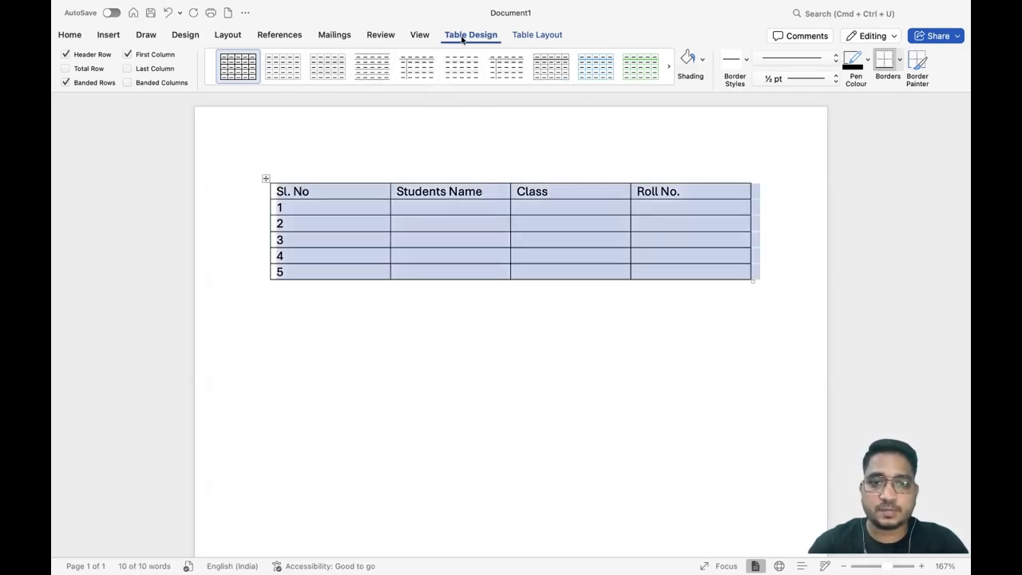
pyautogui.click(229, 36)
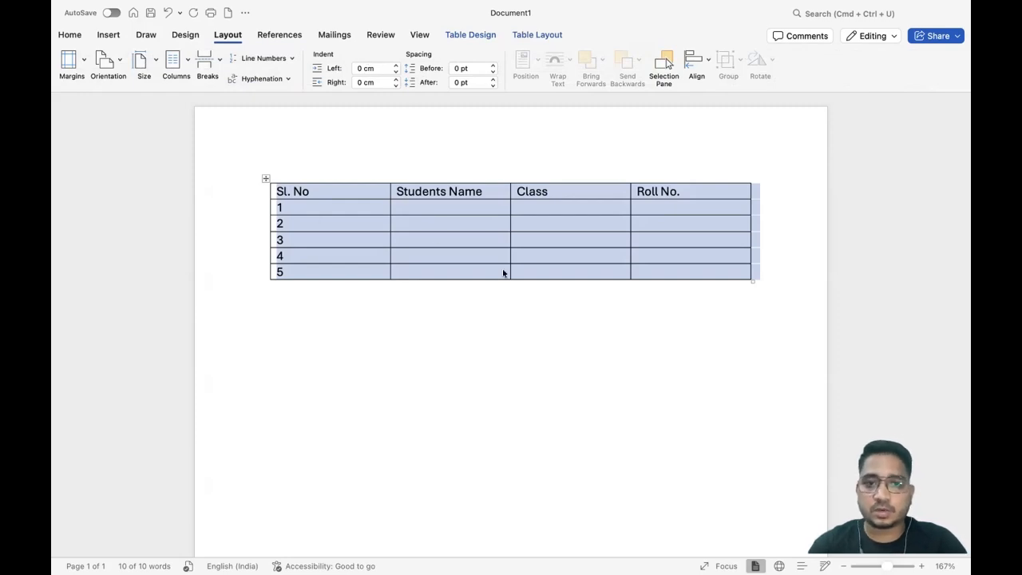
pyautogui.click(467, 34)
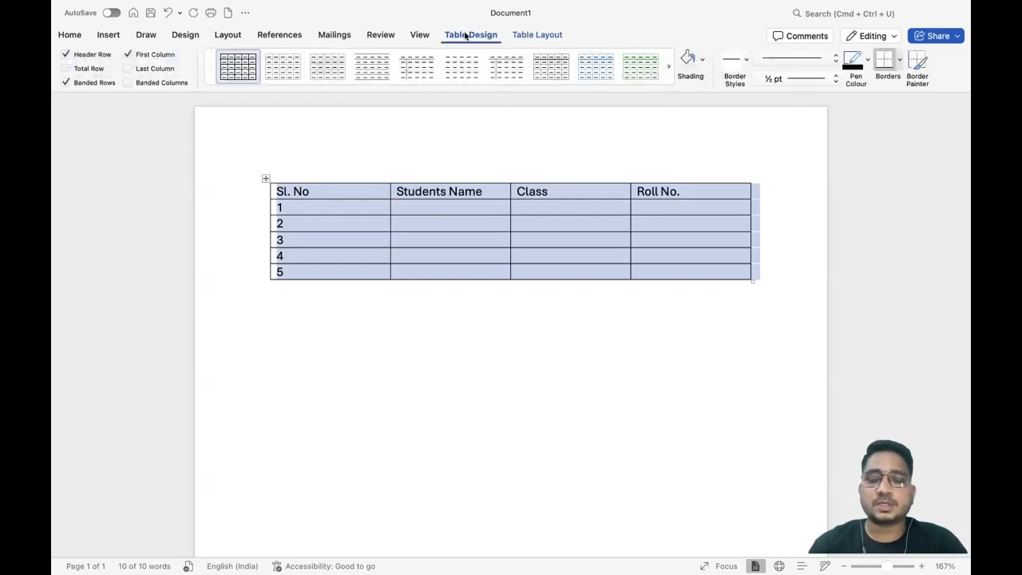
pyautogui.click(669, 67)
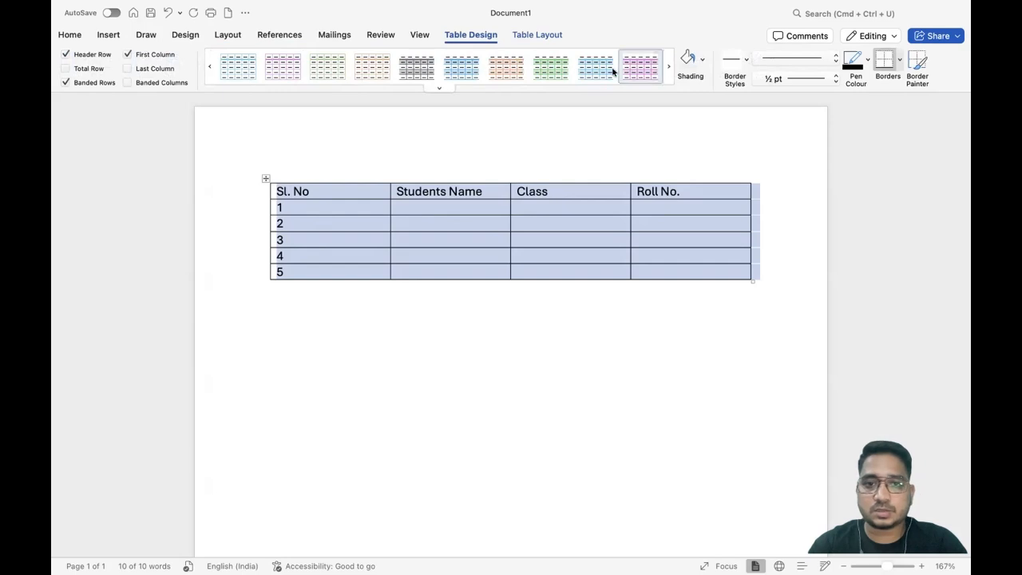
pyautogui.click(550, 69)
pyautogui.click(348, 448)
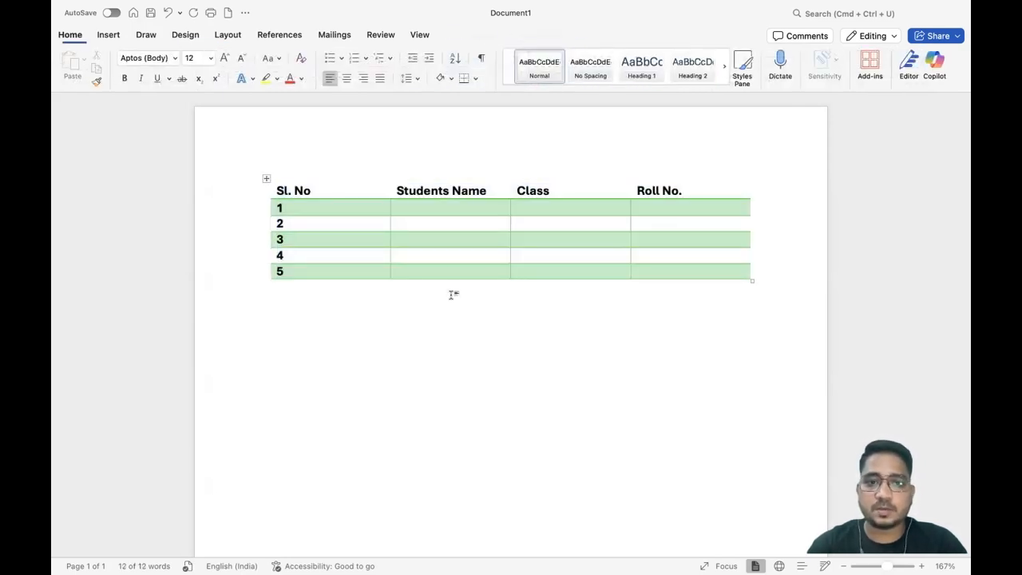
# Apply the grid table style with a black header row and grey banding to the whole table.
pyautogui.click(266, 177)
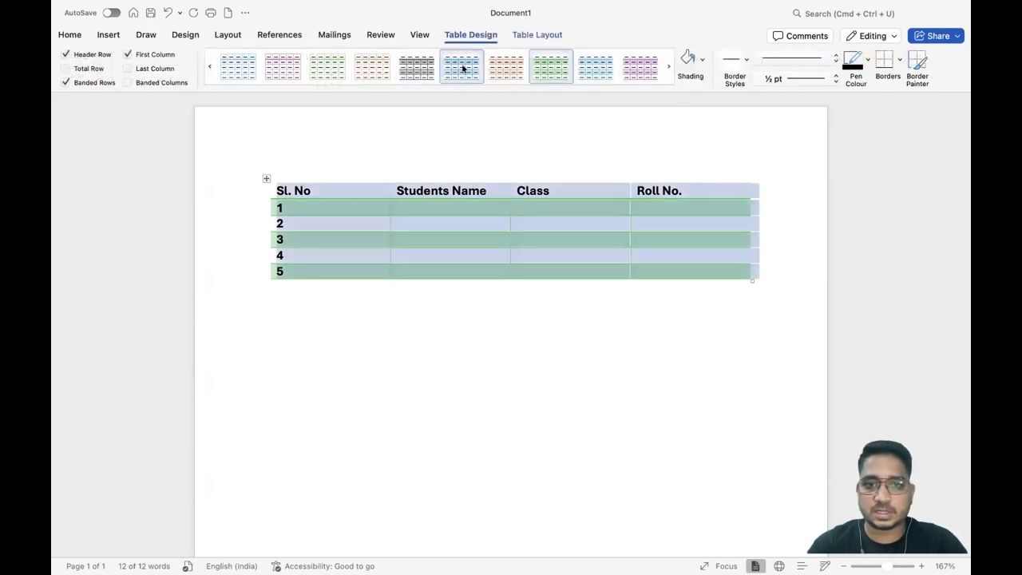
pyautogui.click(667, 67)
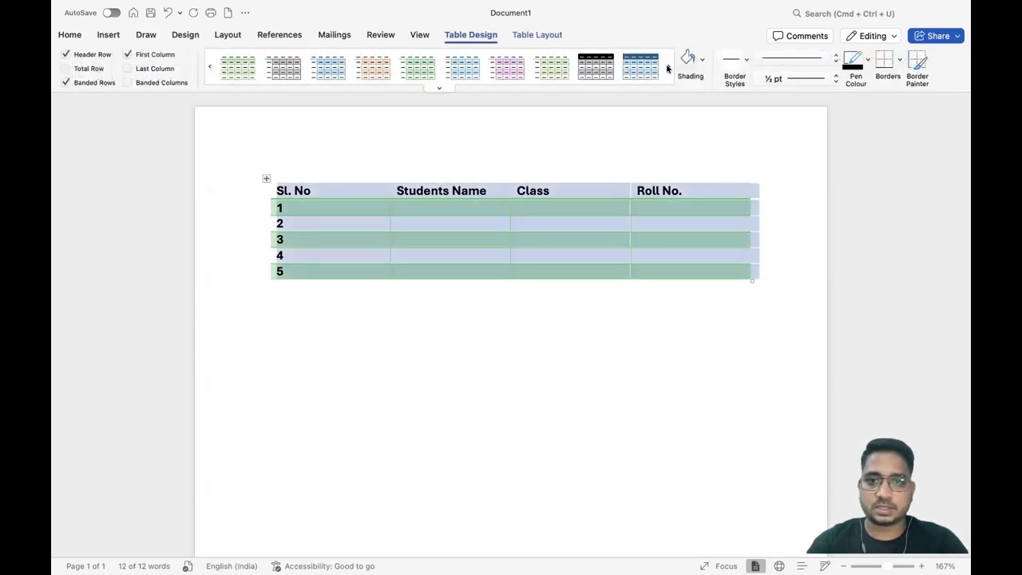
pyautogui.click(599, 64)
pyautogui.click(456, 231)
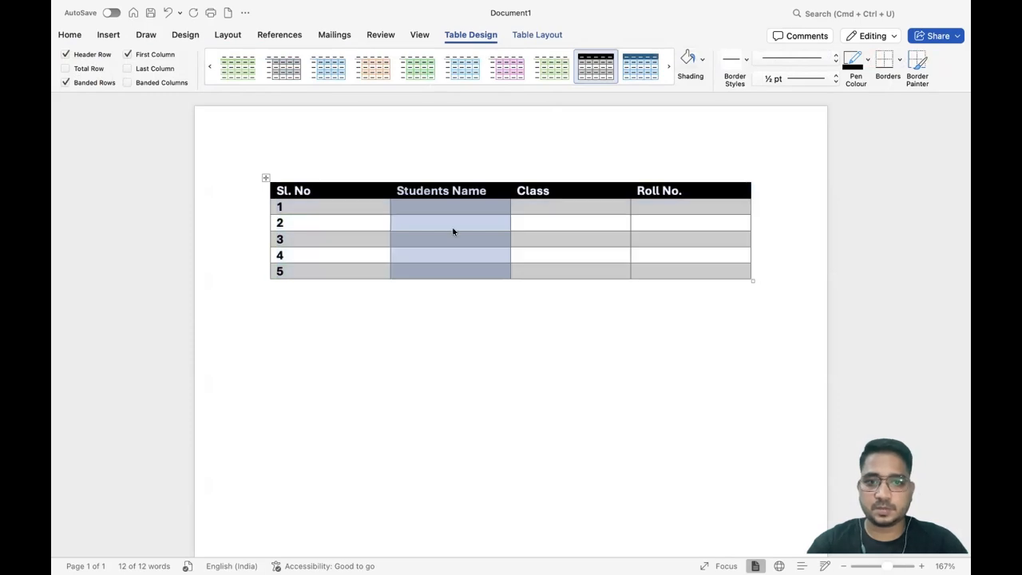
pyautogui.click(573, 251)
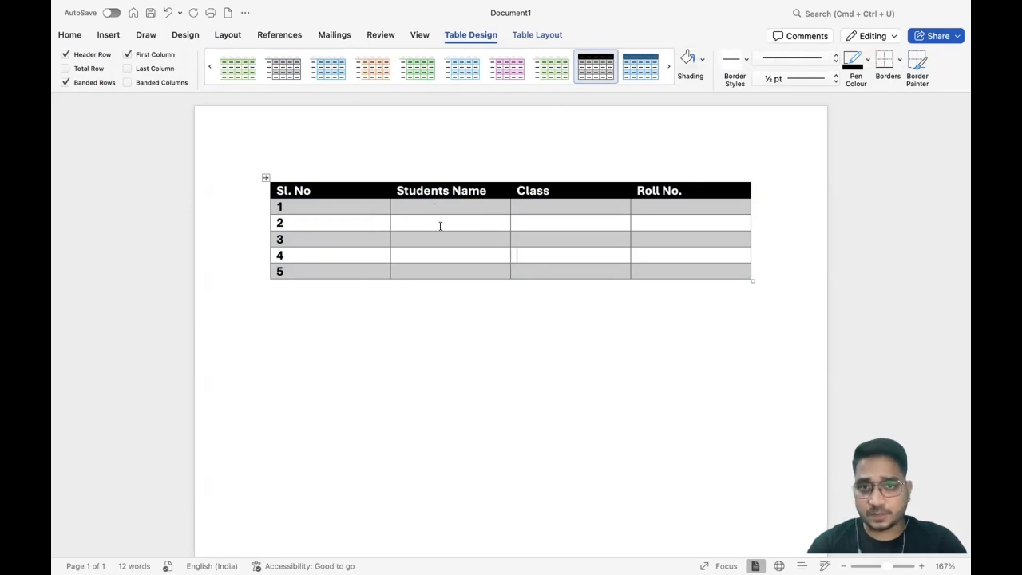
# Undo the applied table styles to restore the table's plain black grid.
pyautogui.click(264, 178)
pyautogui.click(545, 36)
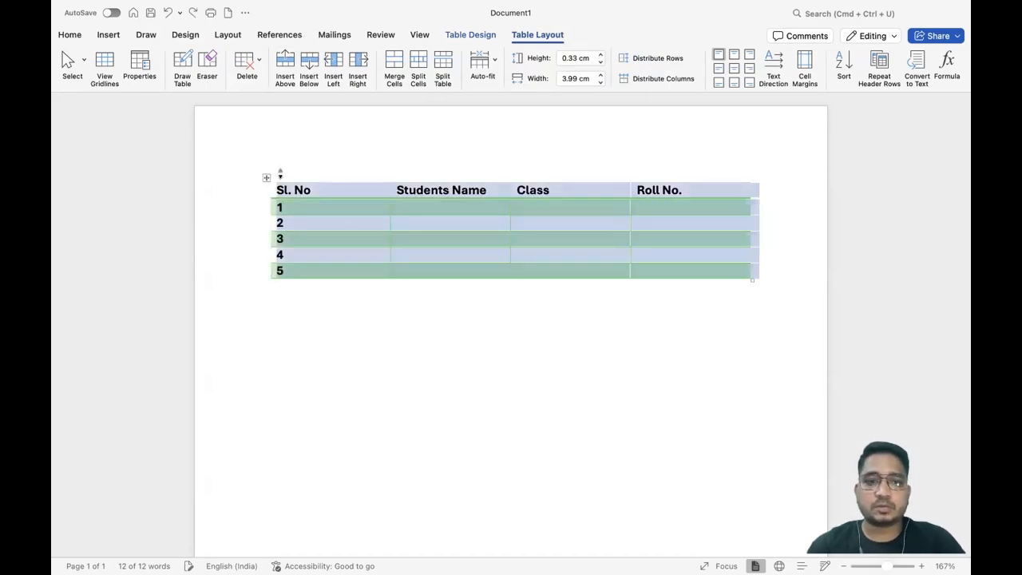
pyautogui.click(266, 178)
pyautogui.click(342, 171)
pyautogui.click(463, 208)
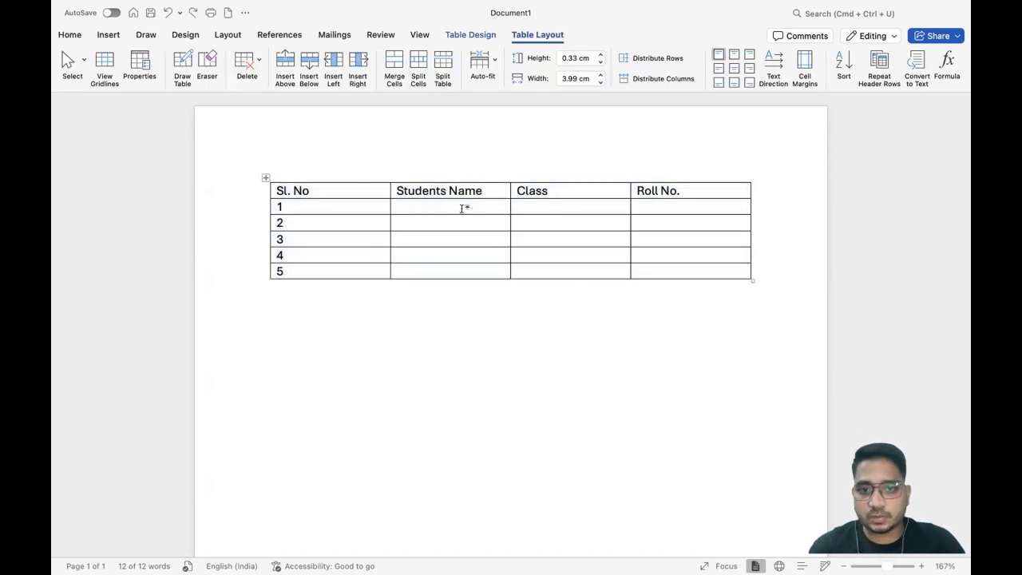
# Split the "Class" header cell into two columns and one row, and enter "Section" in the new cell.
pyautogui.click(549, 190)
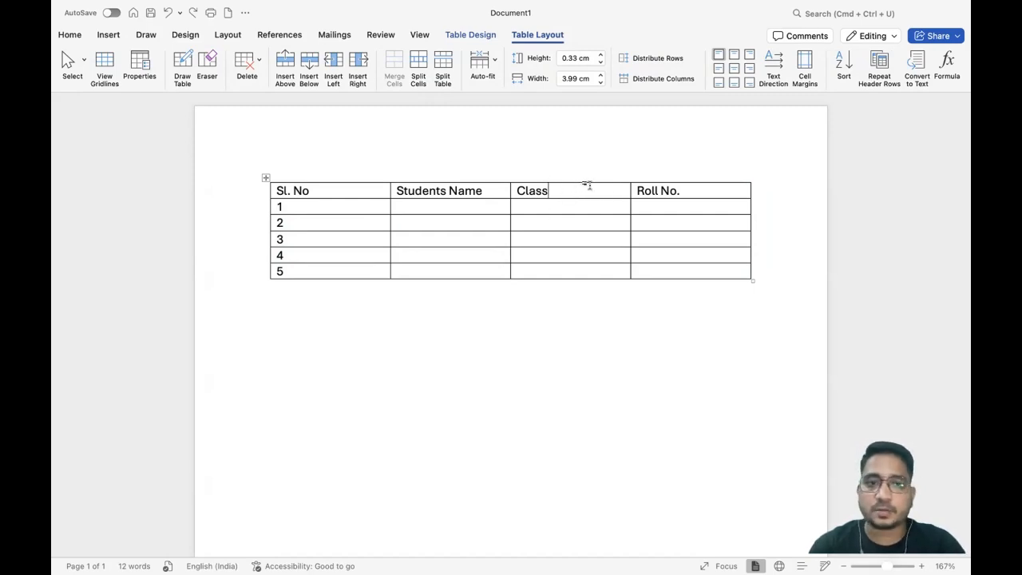
pyautogui.click(576, 207)
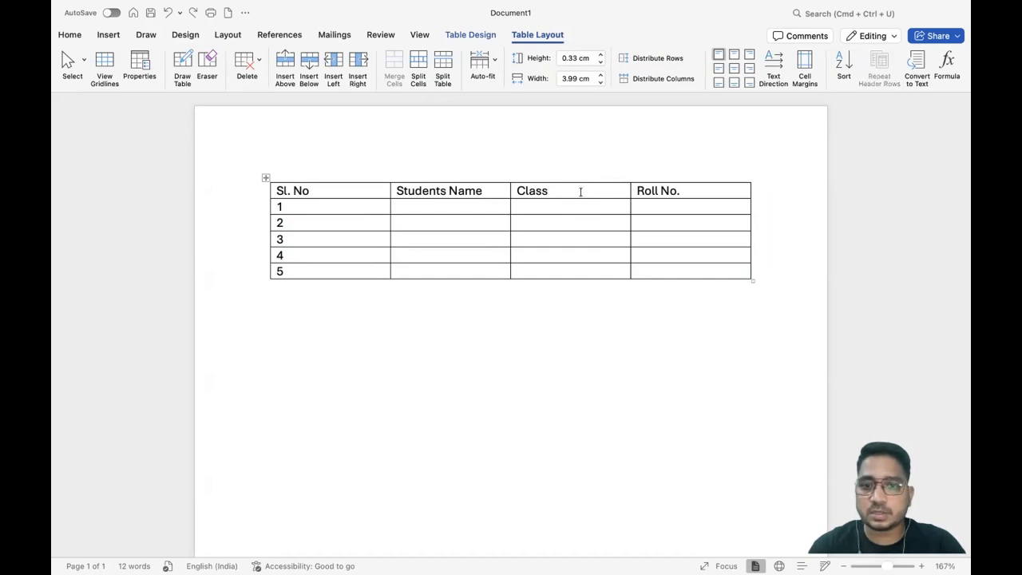
pyautogui.click(581, 191)
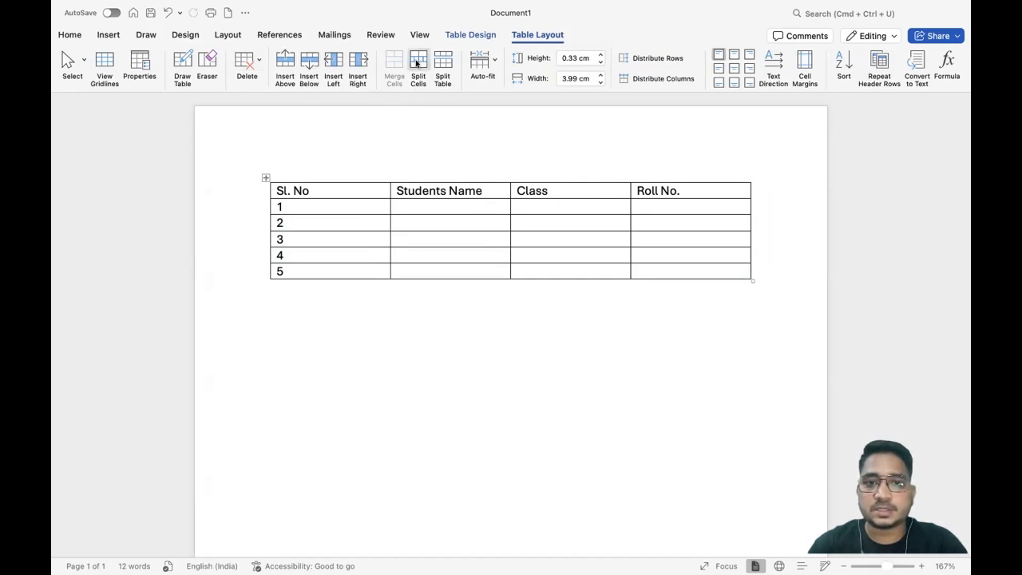
pyautogui.click(420, 67)
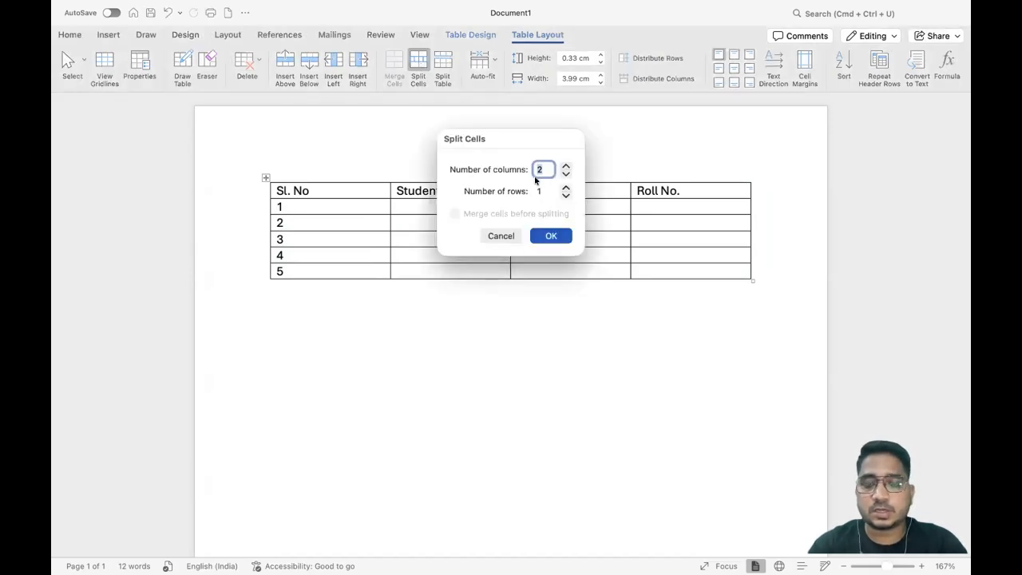
pyautogui.click(548, 235)
pyautogui.click(584, 204)
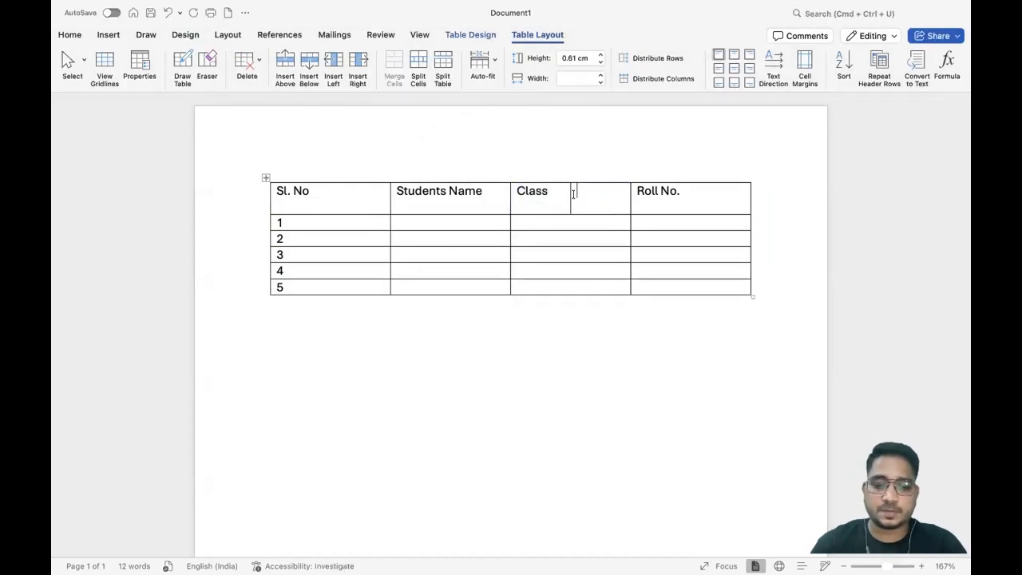
pyautogui.write('Section')
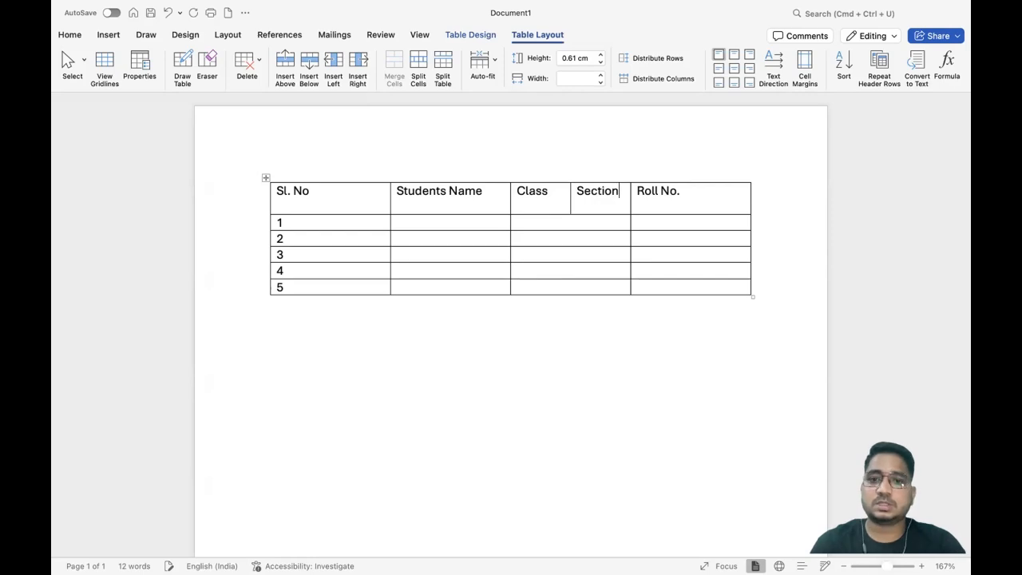
# Undo the "Section" entry and the split of the "Class" header cell.
pyautogui.click(559, 223)
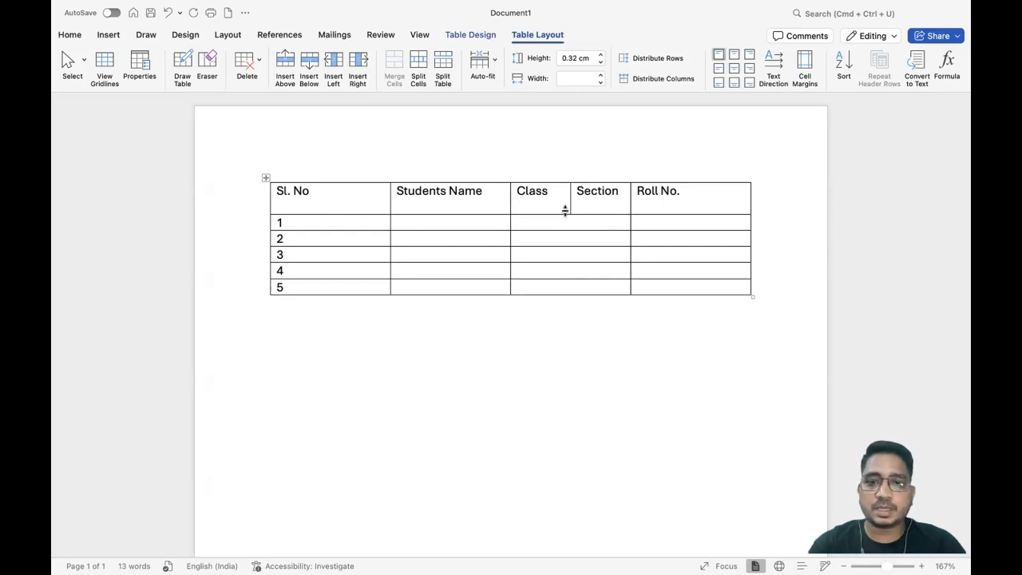
pyautogui.press('super+z')
pyautogui.press('super+z')
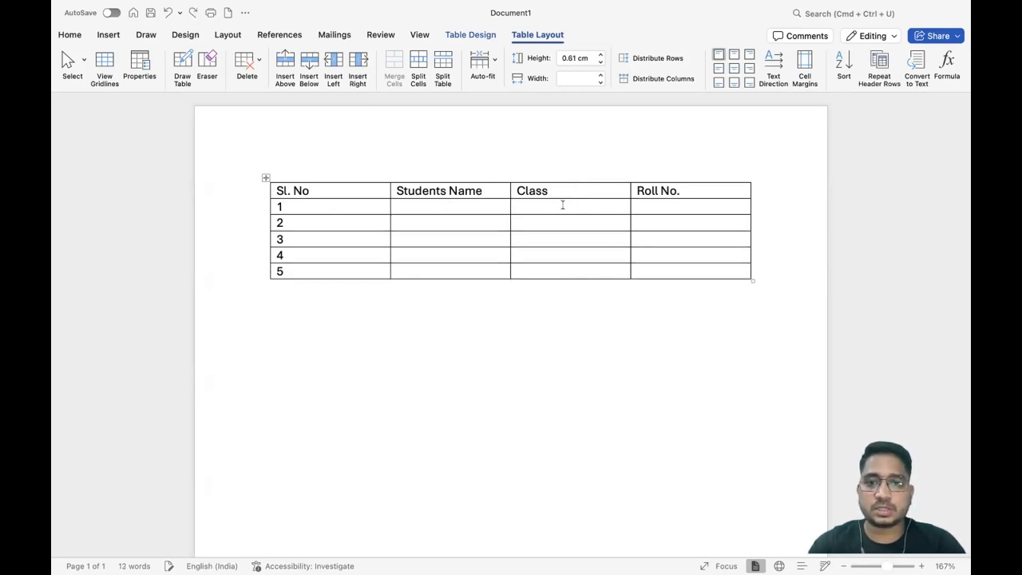
# Fill the "Students Name" column with a student's first name in each of the five numbered rows.
pyautogui.click(451, 205)
pyautogui.write('Ajay')
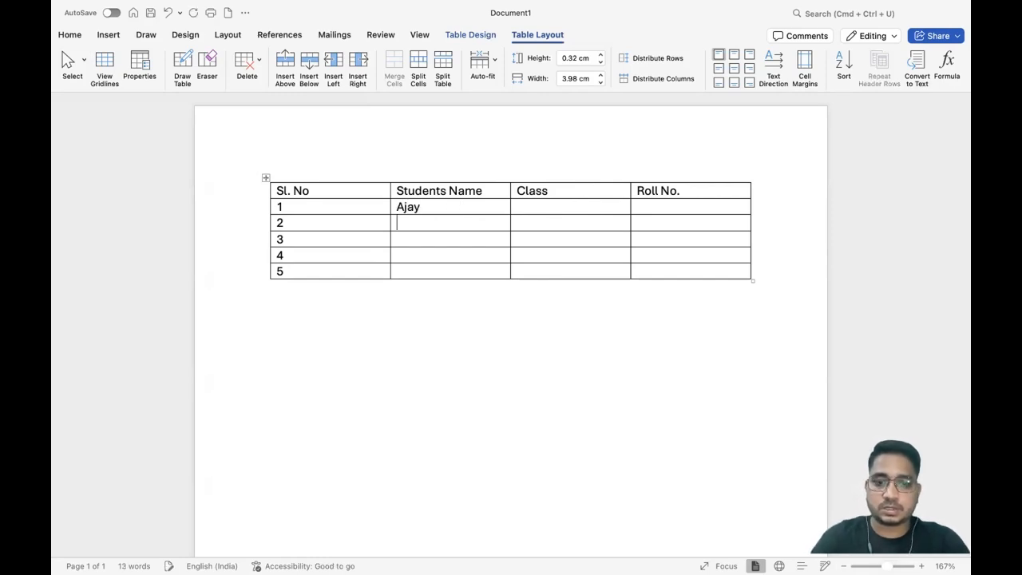
pyautogui.write('Binay')
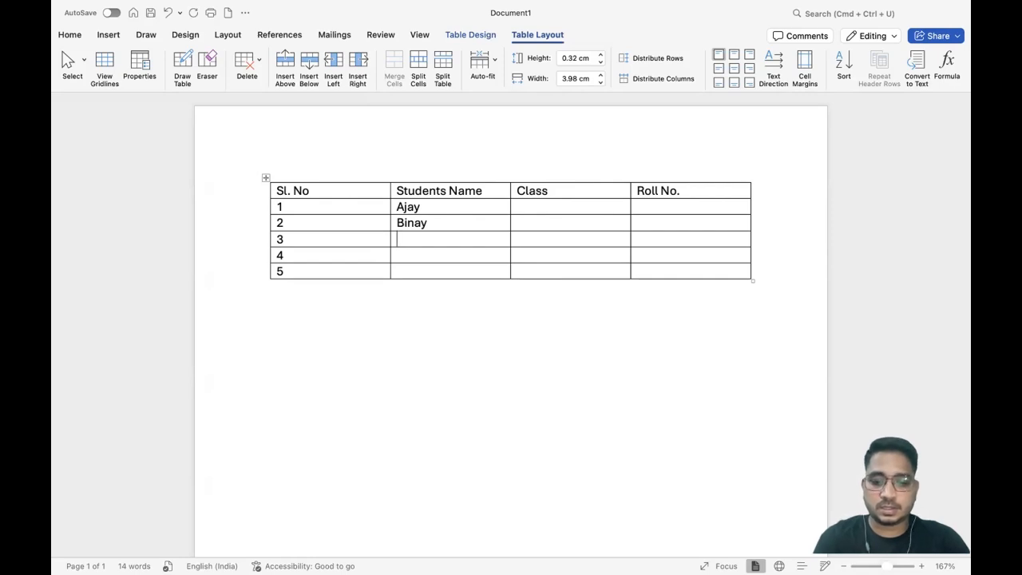
pyautogui.write('Subash')
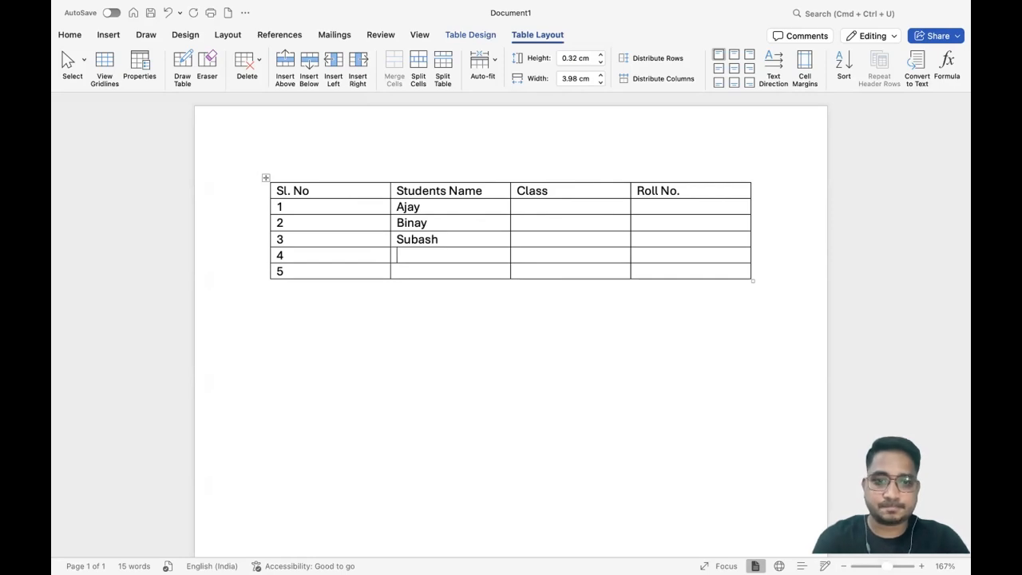
pyautogui.write('Amit')
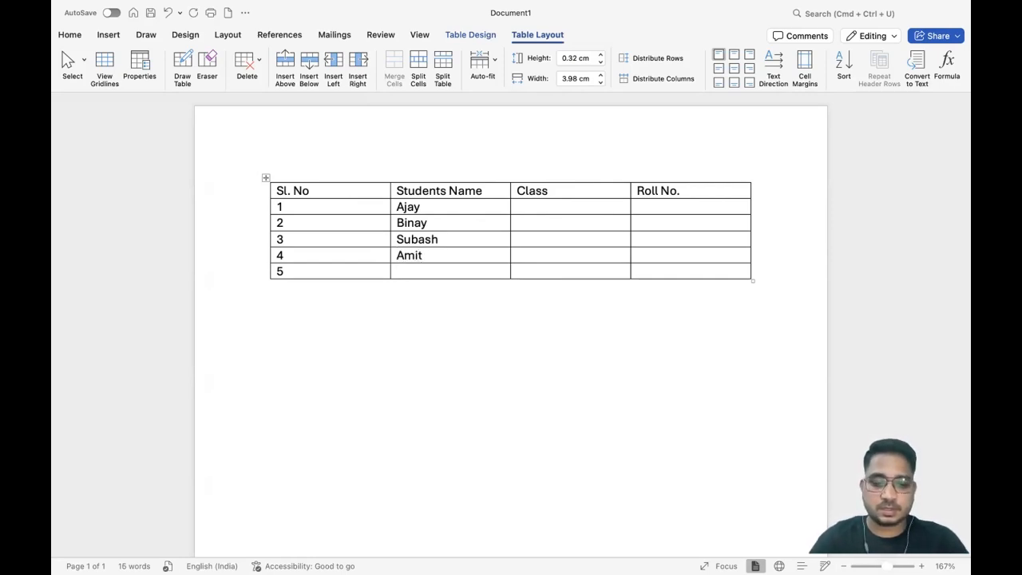
pyautogui.write('Suo')
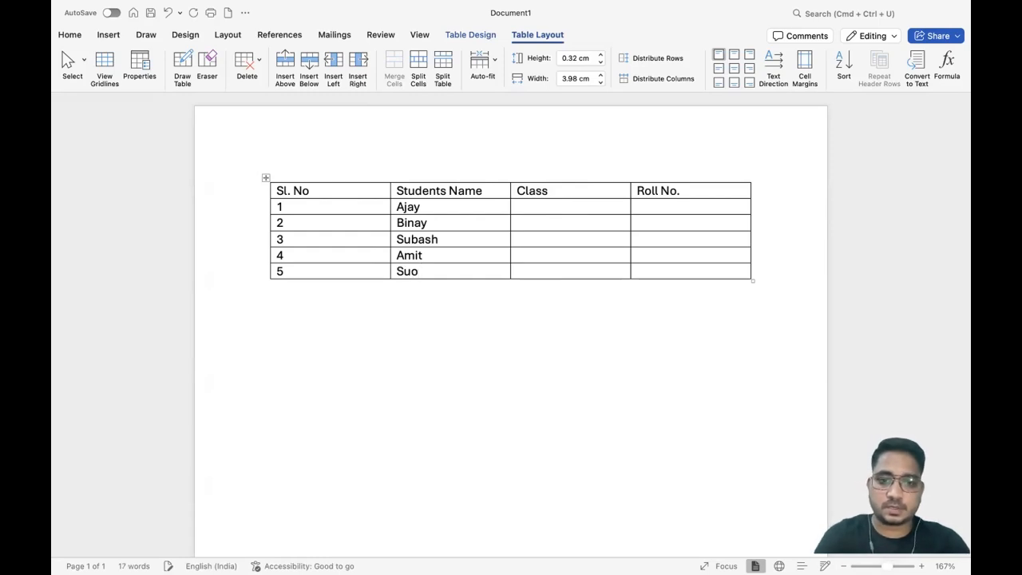
pyautogui.press('BackSpace')
pyautogui.write('prava')
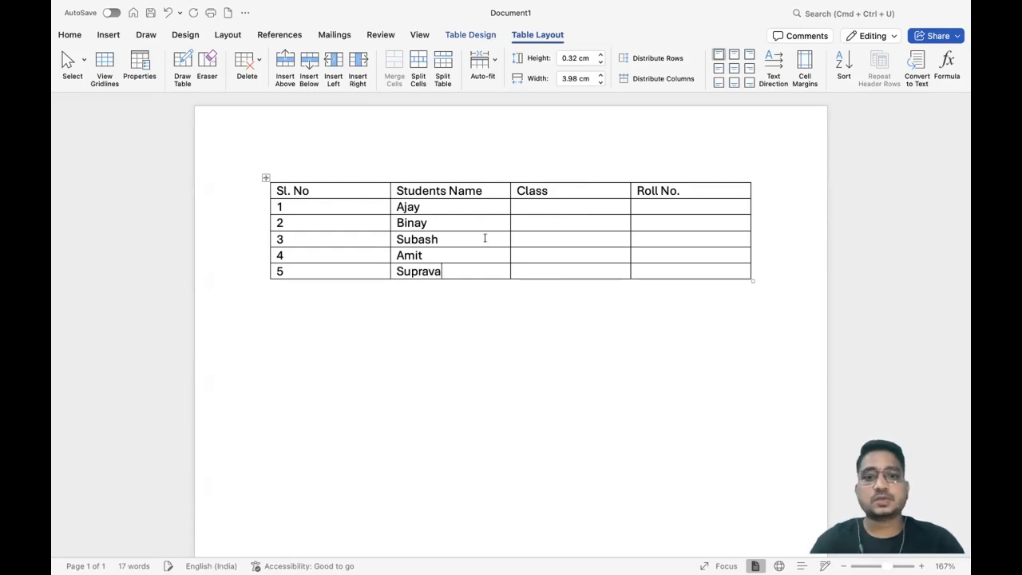
pyautogui.click(482, 257)
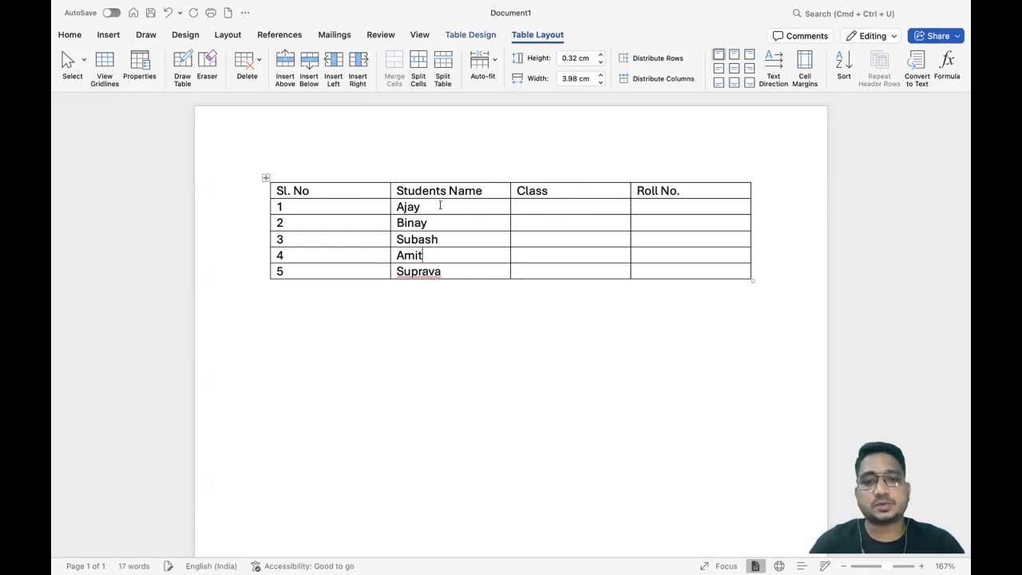
# Enter "9th" in the "Class" column for the first two students.
pyautogui.click(519, 205)
pyautogui.write('9th')
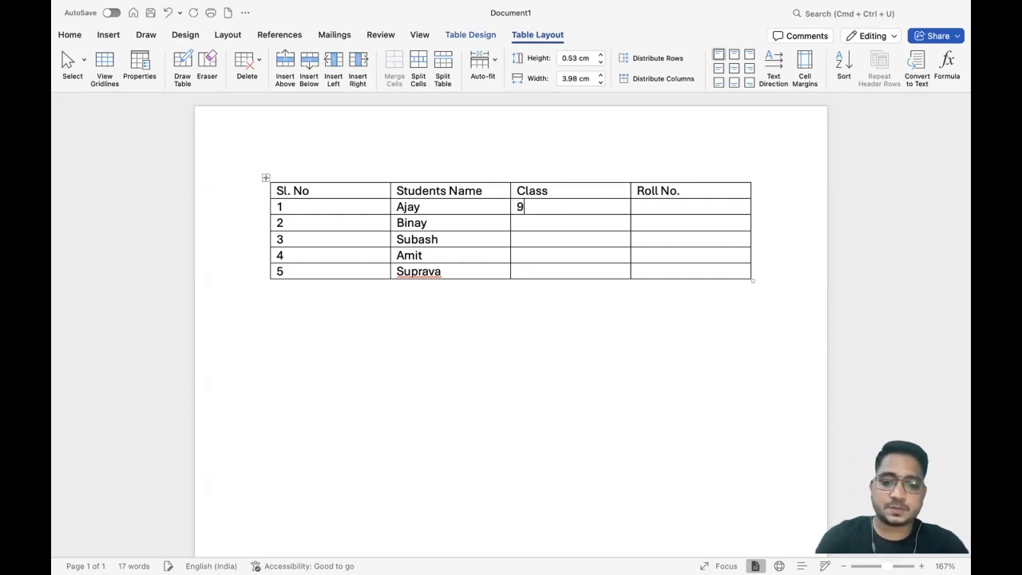
pyautogui.click(517, 222)
pyautogui.write('9th')
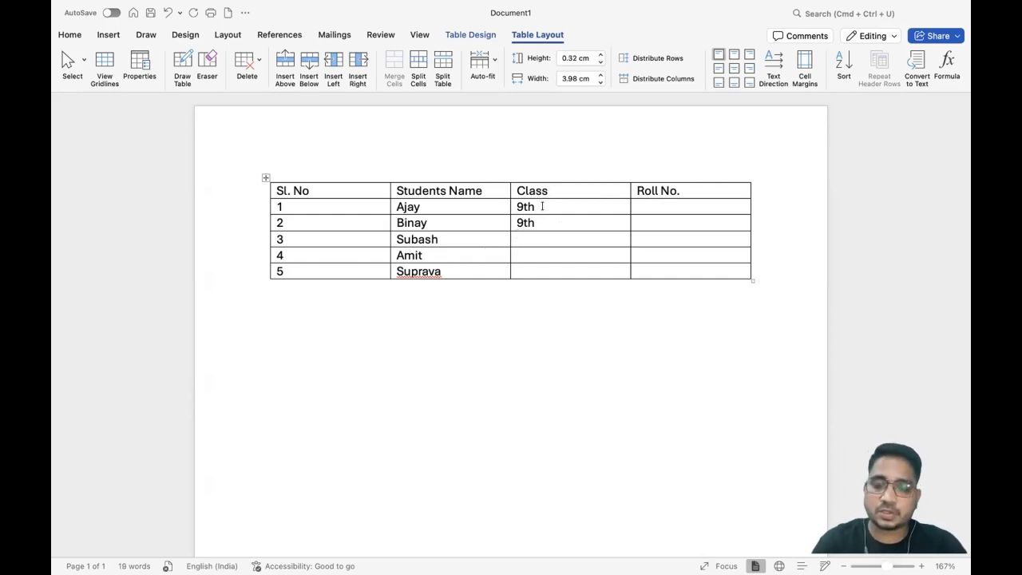
# Merge the five cells below the "Class" heading into one and delete the duplicate "9th" from it.
pyautogui.moveTo(542, 205); pyautogui.dragTo(543, 272)
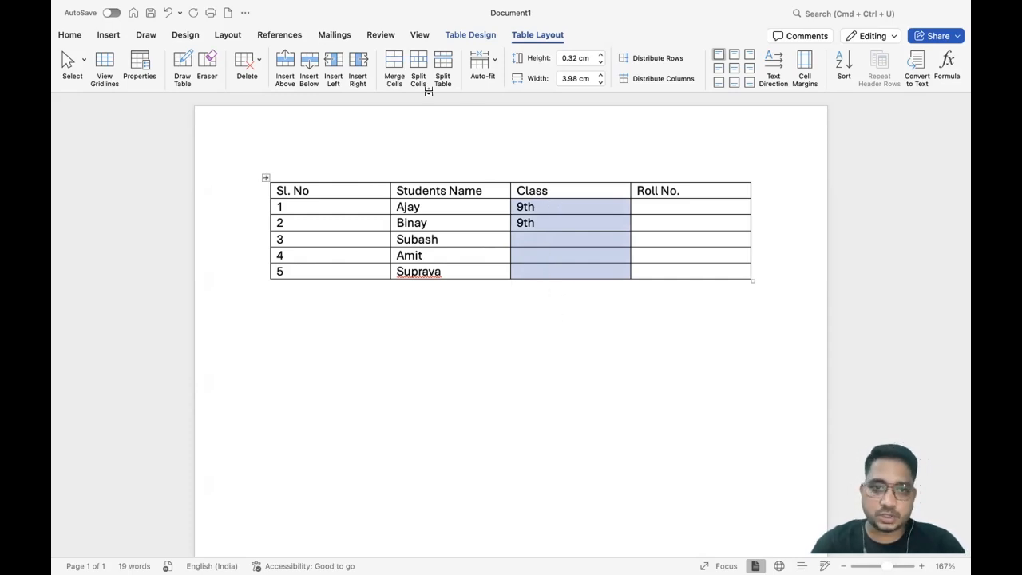
pyautogui.click(390, 59)
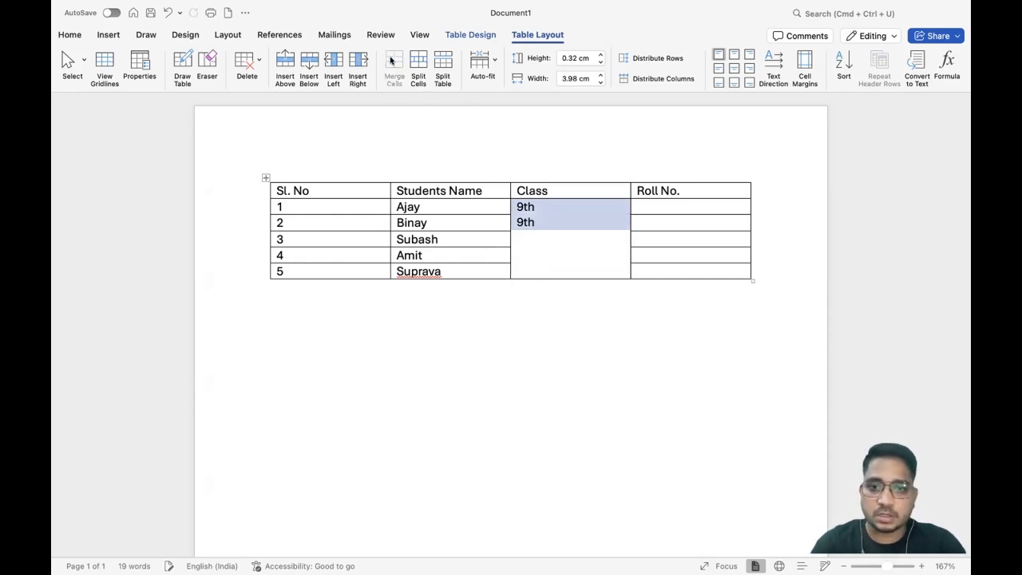
pyautogui.click(549, 218)
pyautogui.press('BackSpace')
pyautogui.press('BackSpace')
pyautogui.press('BackSpace')
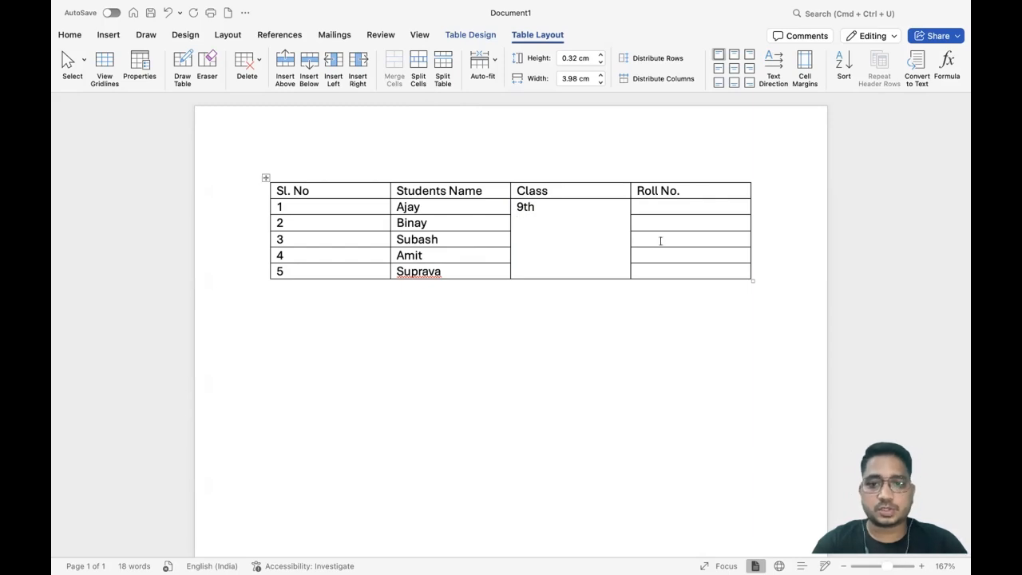
pyautogui.click(674, 220)
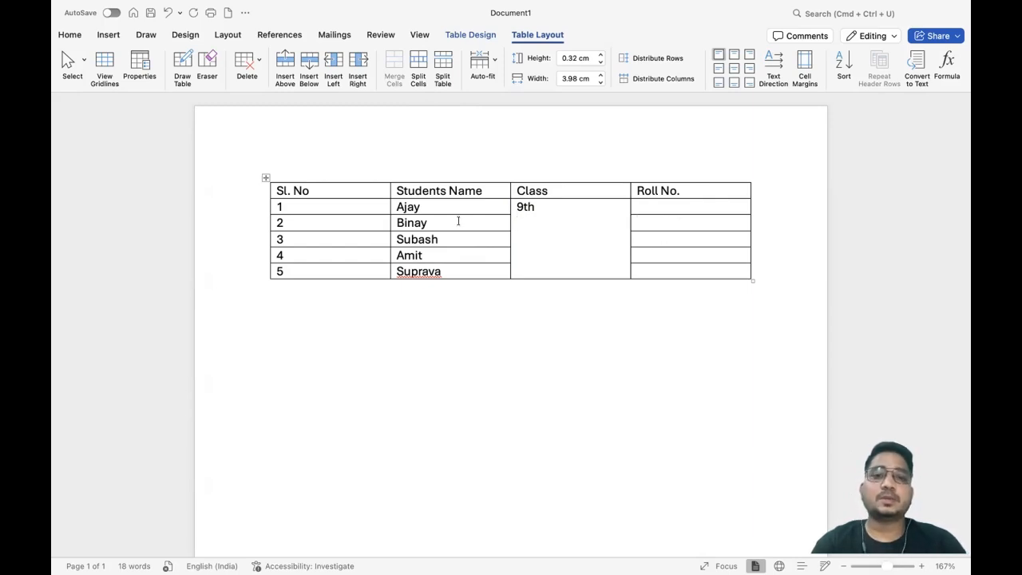
# Undo the merge of the five cells below the "Class" heading, bringing back the "9th" entry for the second student.
pyautogui.click(511, 223)
pyautogui.write('9th')
pyautogui.click(513, 222)
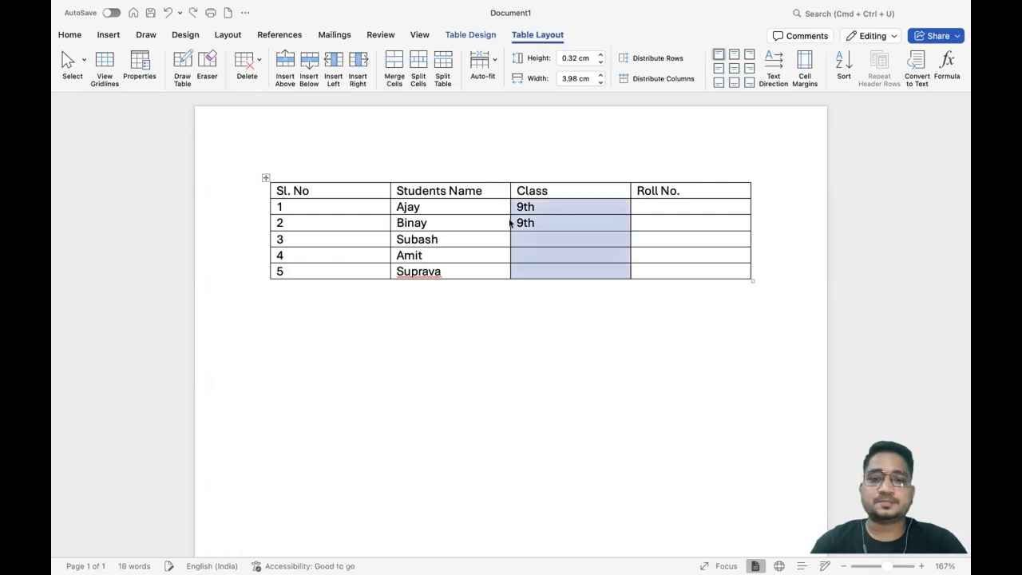
pyautogui.click(636, 237)
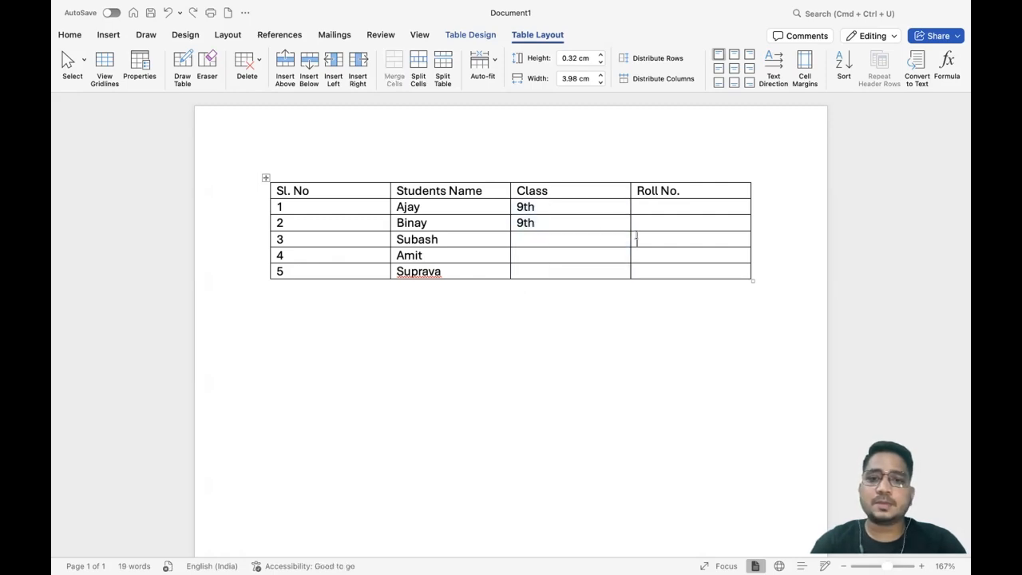
# Insert two blank rows between the rows numbered 1 and 2, one above row 2 and another below the new row.
pyautogui.click(265, 223)
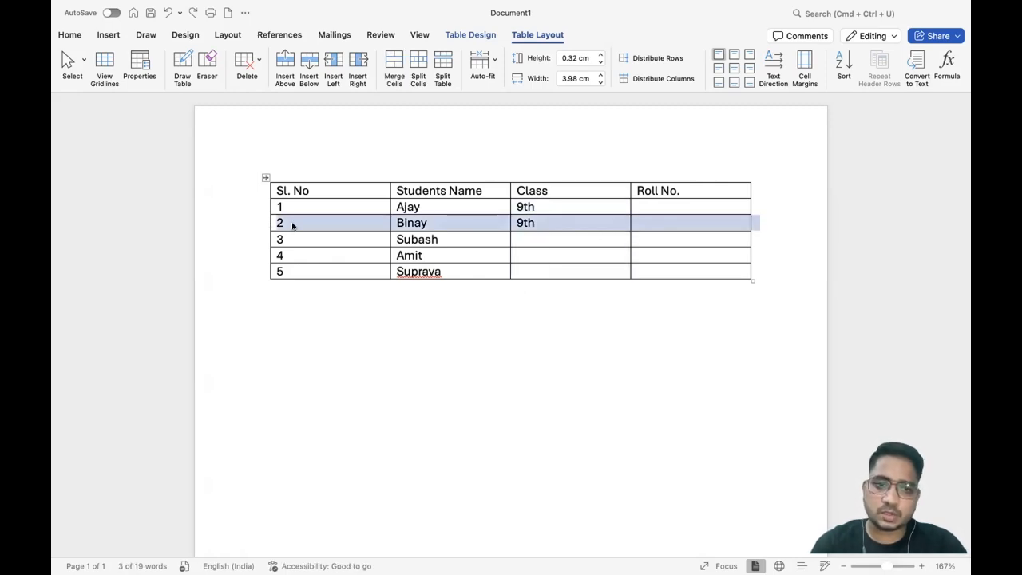
pyautogui.click(337, 239)
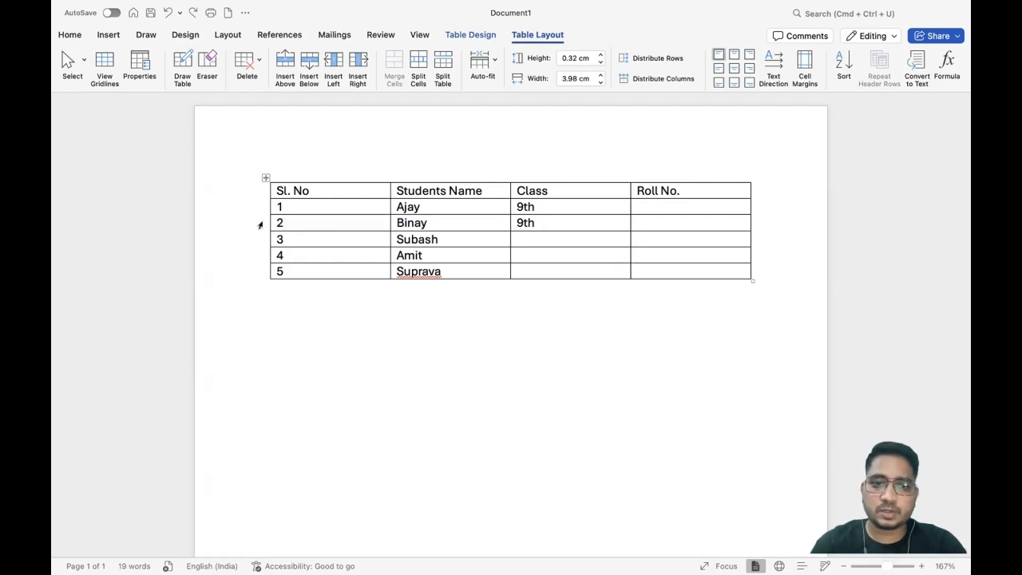
pyautogui.click(260, 226)
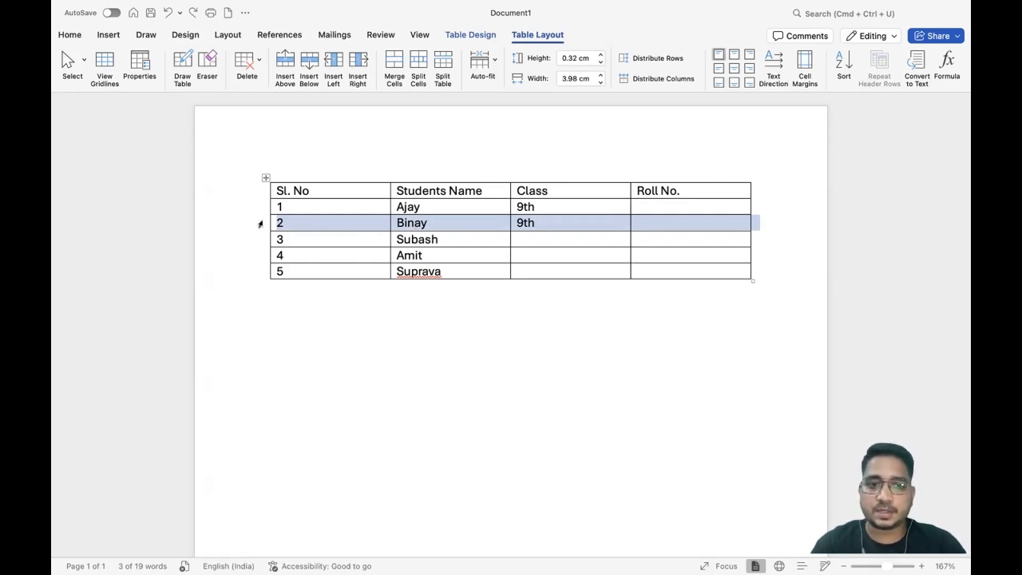
pyautogui.click(284, 64)
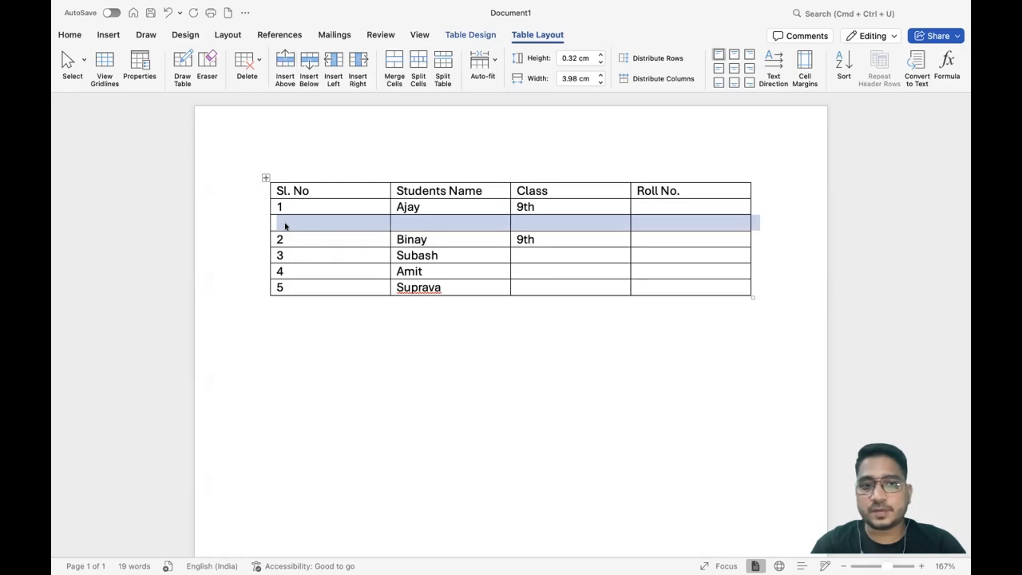
pyautogui.click(310, 68)
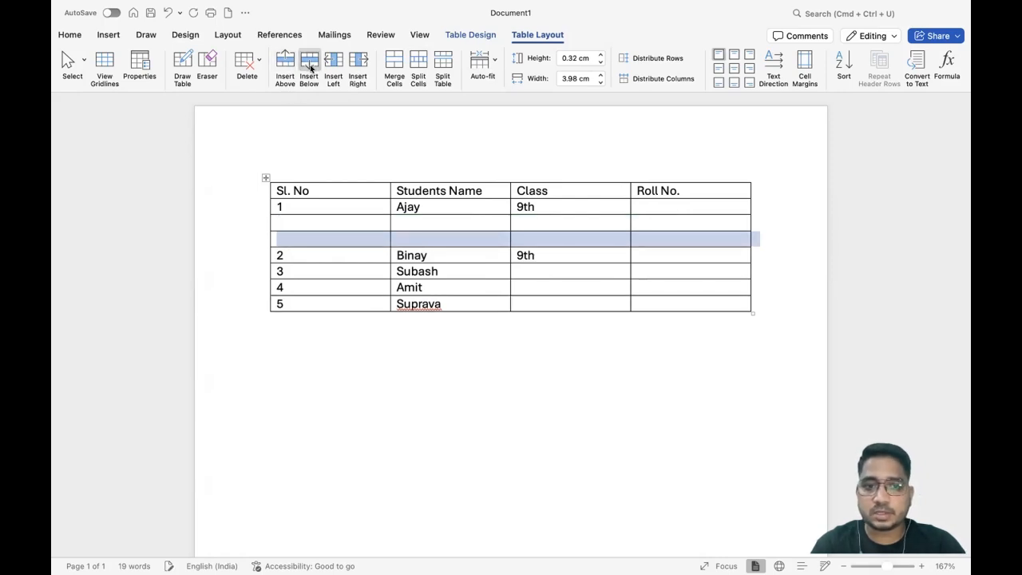
# Insert a blank row directly below the row numbered 3.
pyautogui.click(258, 276)
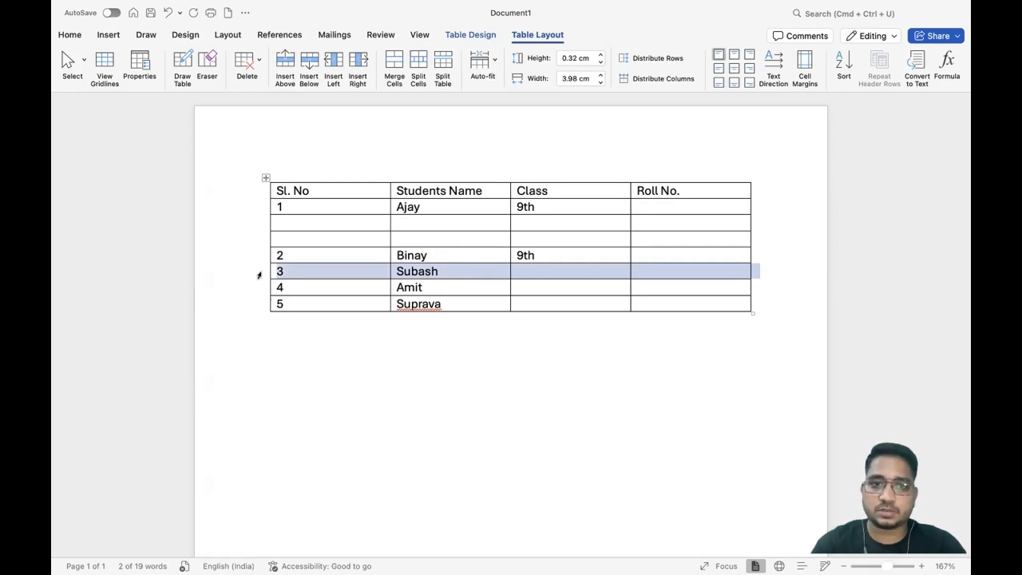
pyautogui.click(306, 62)
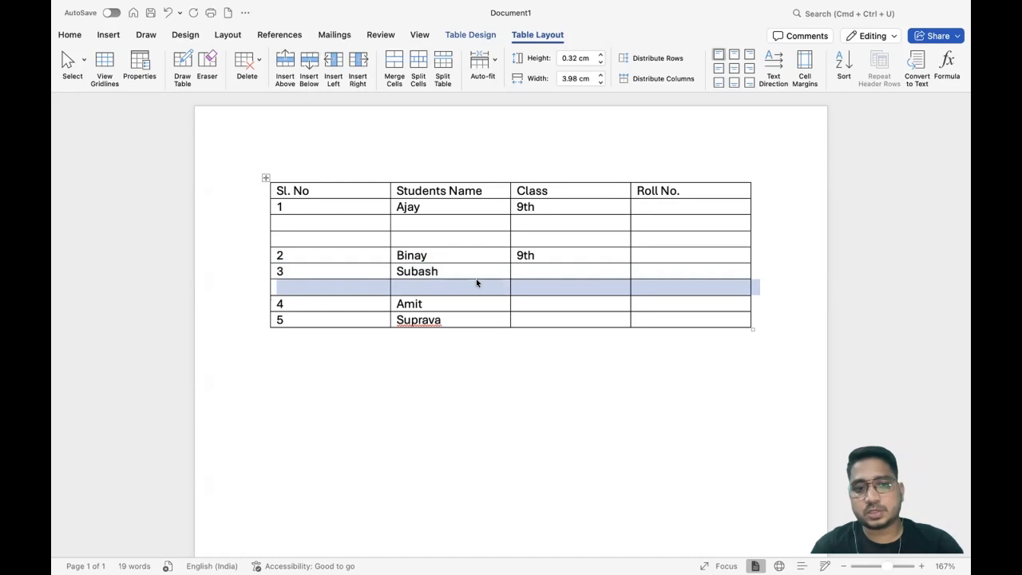
pyautogui.click(279, 286)
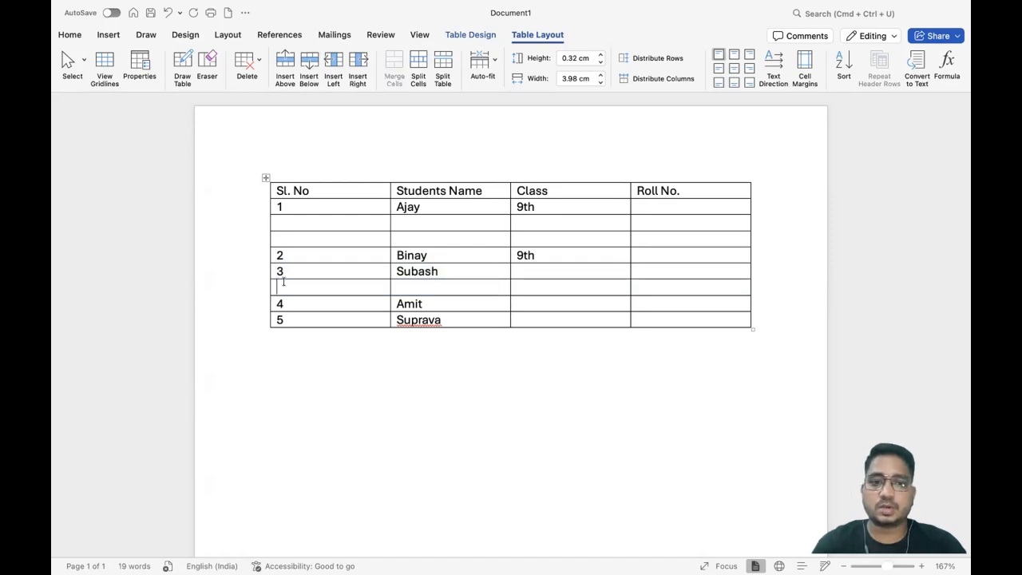
# Insert one blank column before and one blank column after the "Class" column.
pyautogui.click(548, 177)
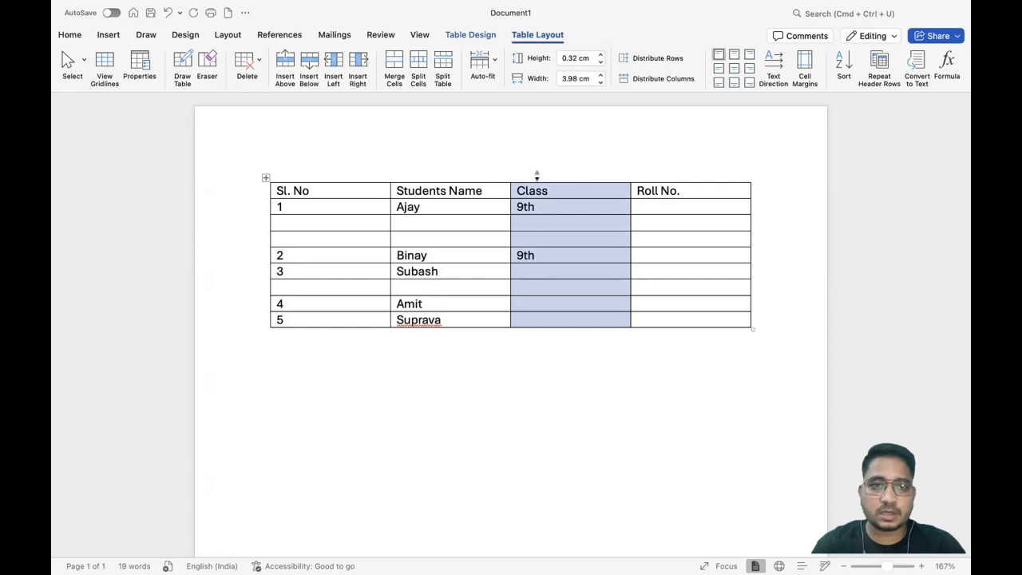
pyautogui.click(334, 67)
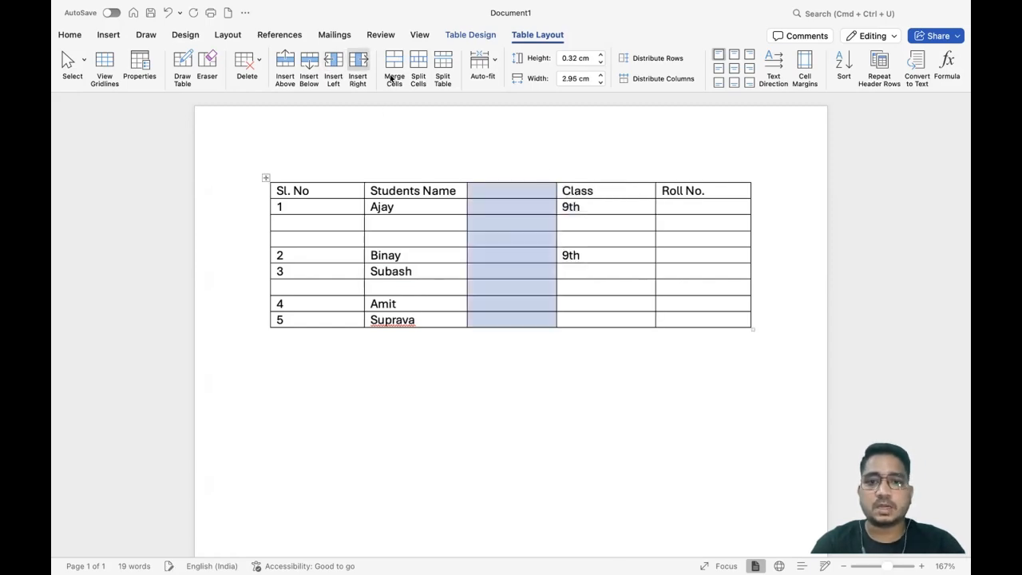
pyautogui.click(590, 189)
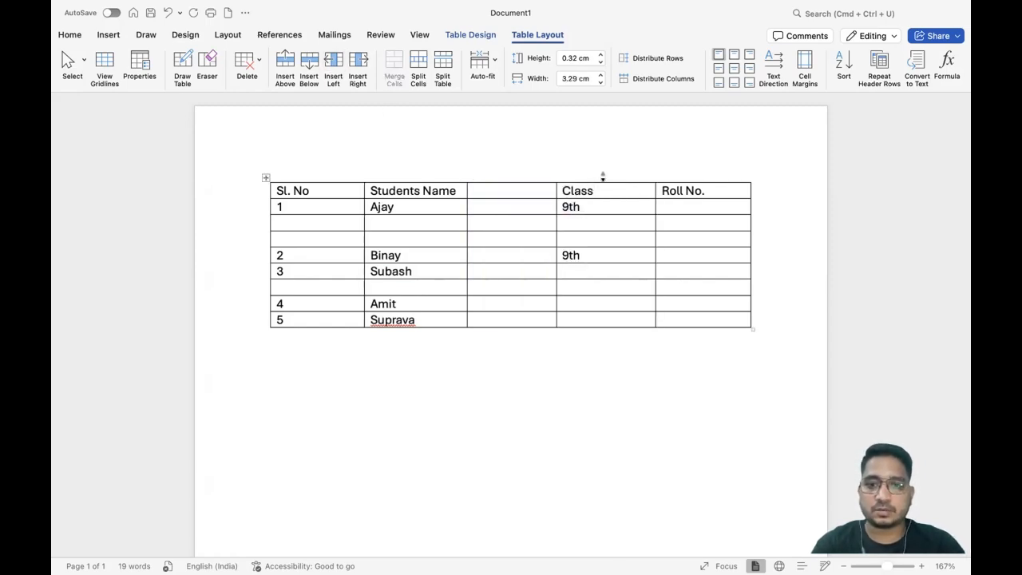
pyautogui.click(592, 175)
pyautogui.click(358, 68)
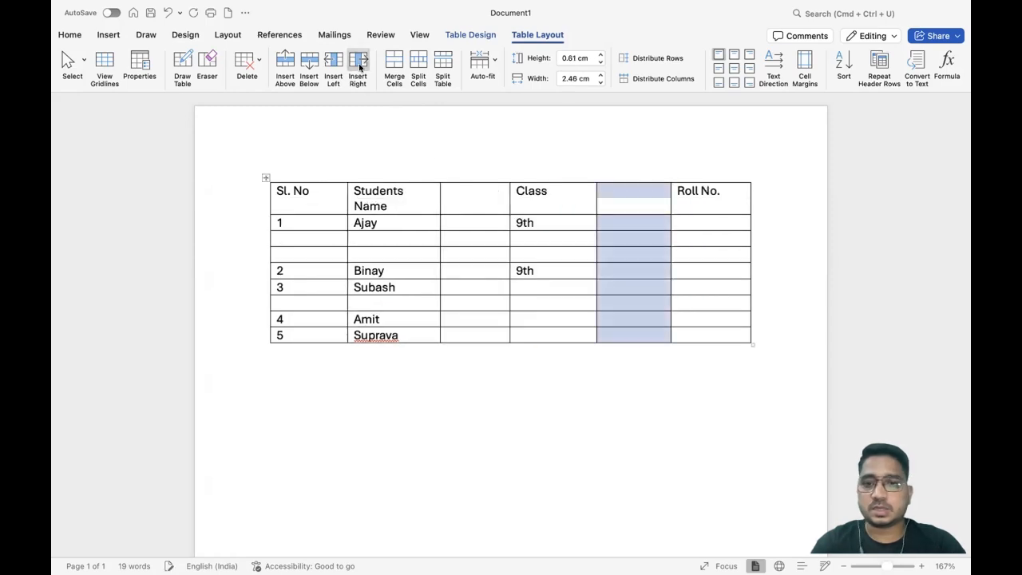
pyautogui.click(644, 269)
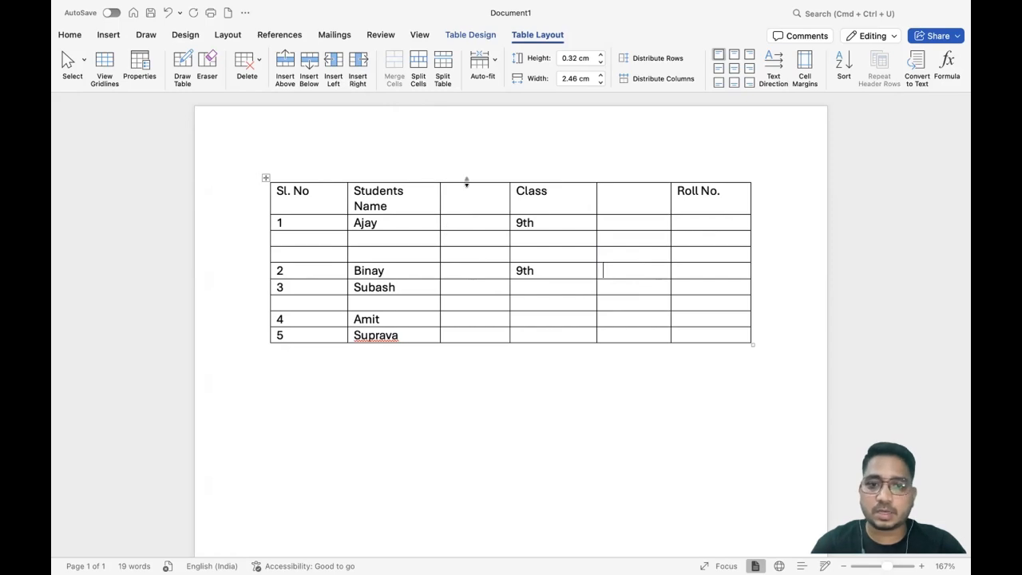
# Delete the first of the two blank rows between the rows numbered 1 and 2.
pyautogui.click(260, 239)
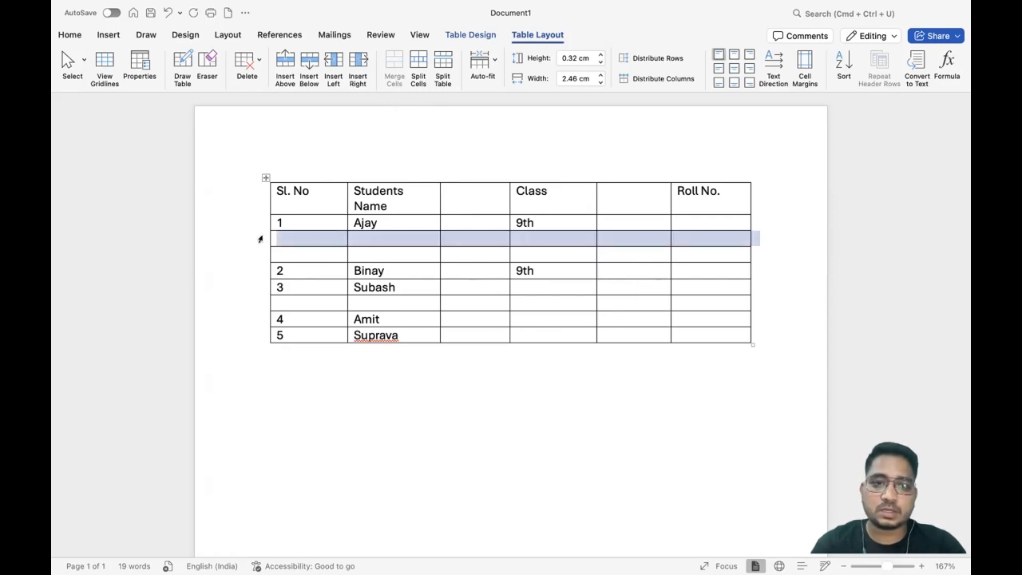
pyautogui.click(248, 69)
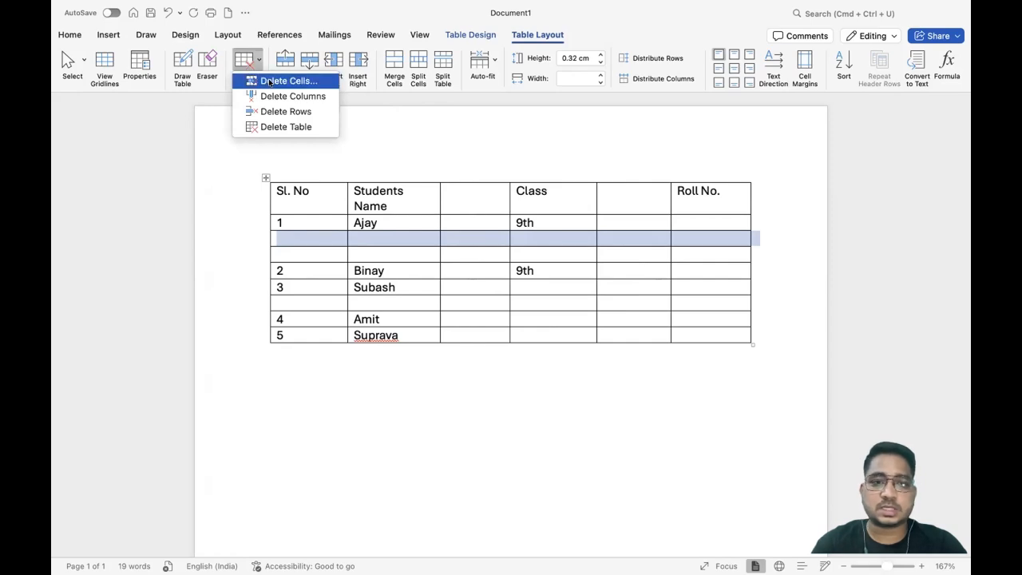
pyautogui.click(272, 111)
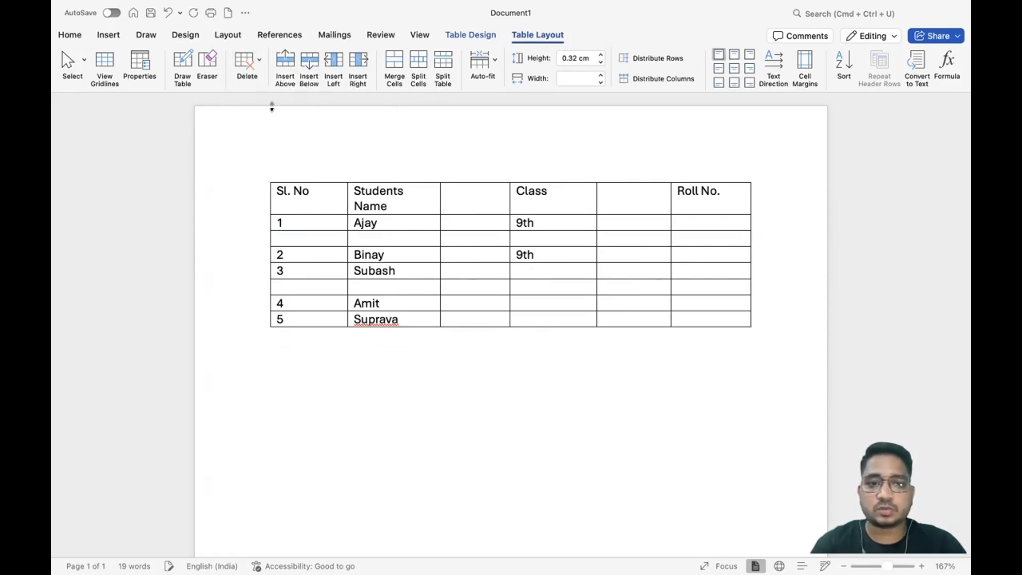
pyautogui.click(259, 60)
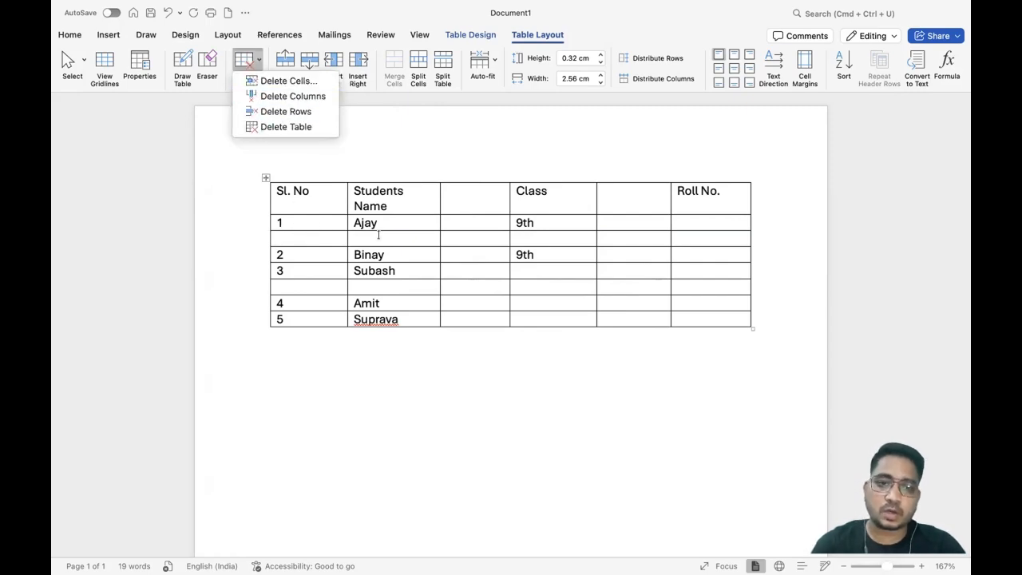
pyautogui.press('Escape')
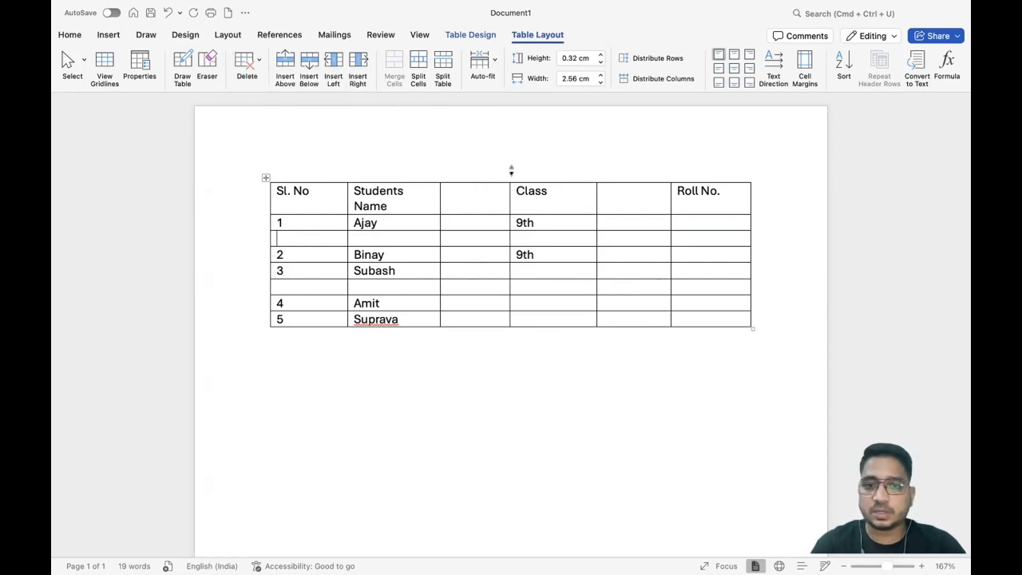
# Delete the "Class" column together with the blank column before it.
pyautogui.moveTo(480, 174); pyautogui.dragTo(556, 192)
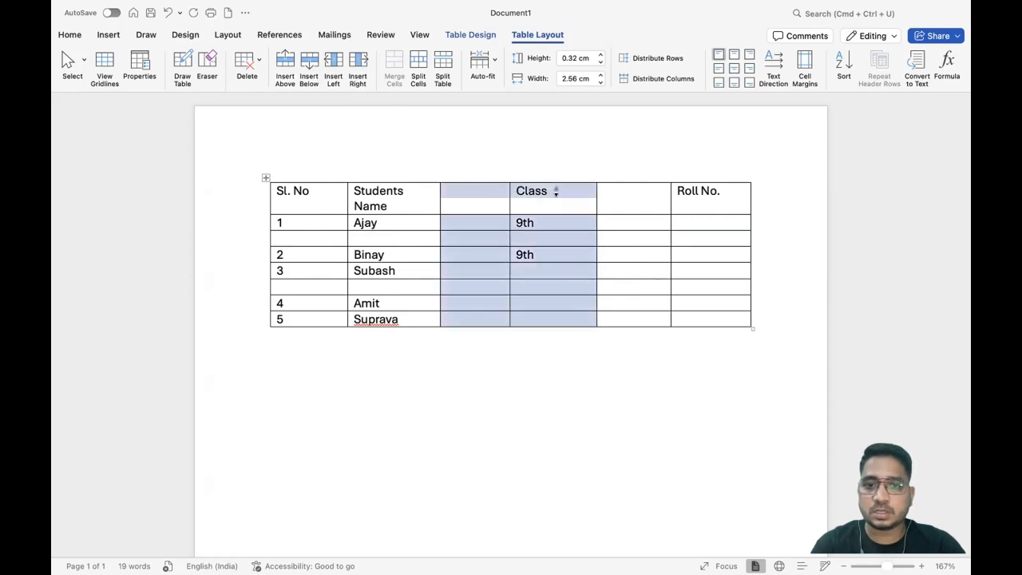
pyautogui.click(257, 66)
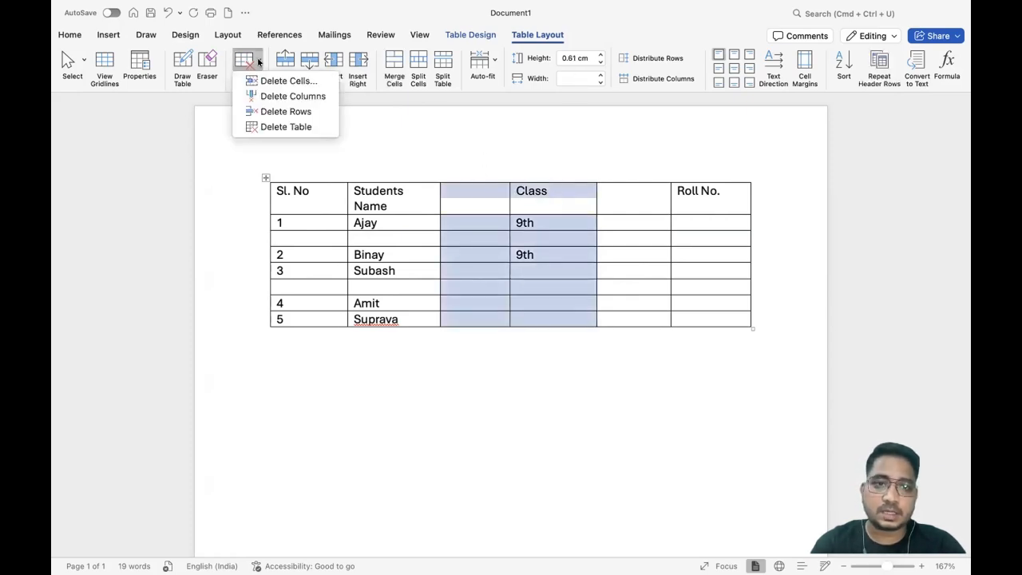
pyautogui.click(291, 96)
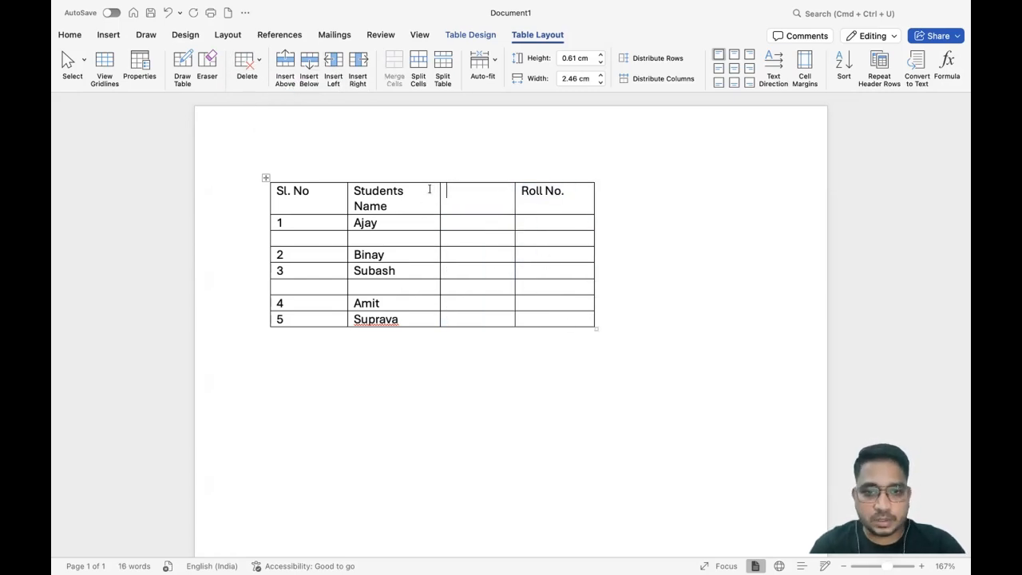
# Widen the "Students Name" column to about 3.69 cm so its heading fits on one line.
pyautogui.click(393, 203)
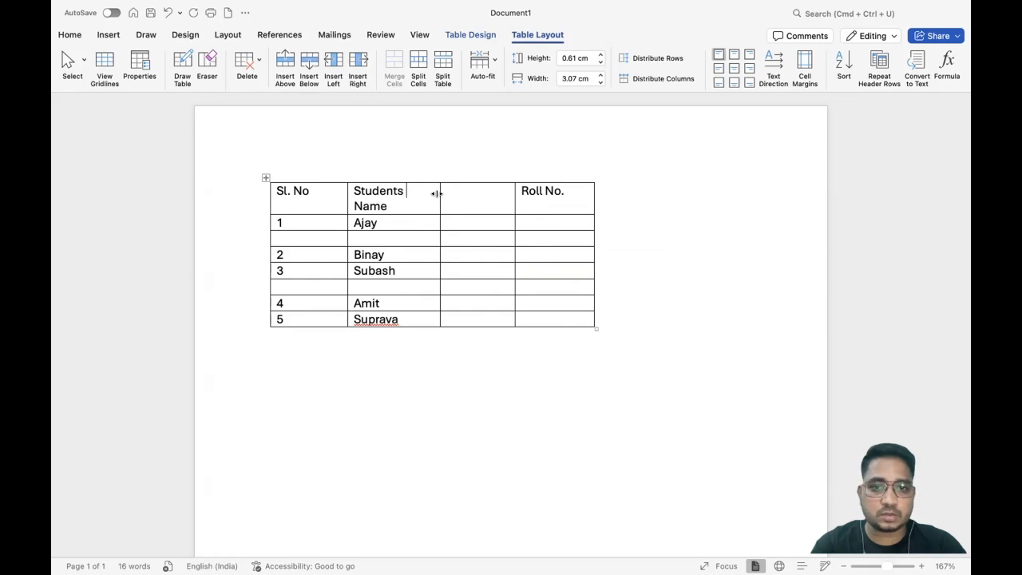
pyautogui.moveTo(437, 193); pyautogui.dragTo(459, 192)
pyautogui.click(398, 204)
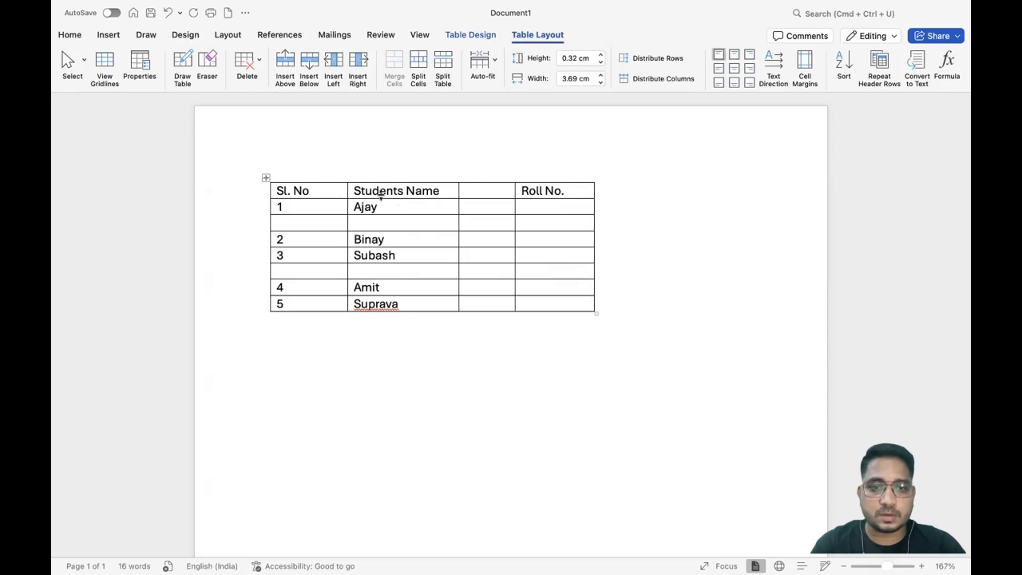
# Stretch the header row to a height of about 2.48 cm, and shrink it back to about 0.73 cm.
pyautogui.moveTo(381, 195); pyautogui.dragTo(385, 255)
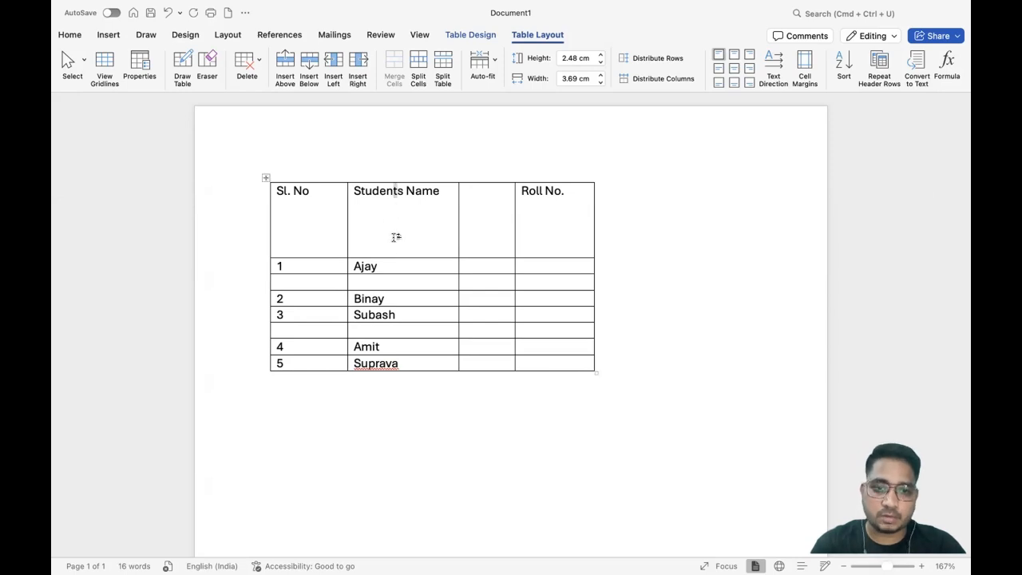
pyautogui.moveTo(392, 257); pyautogui.dragTo(394, 203)
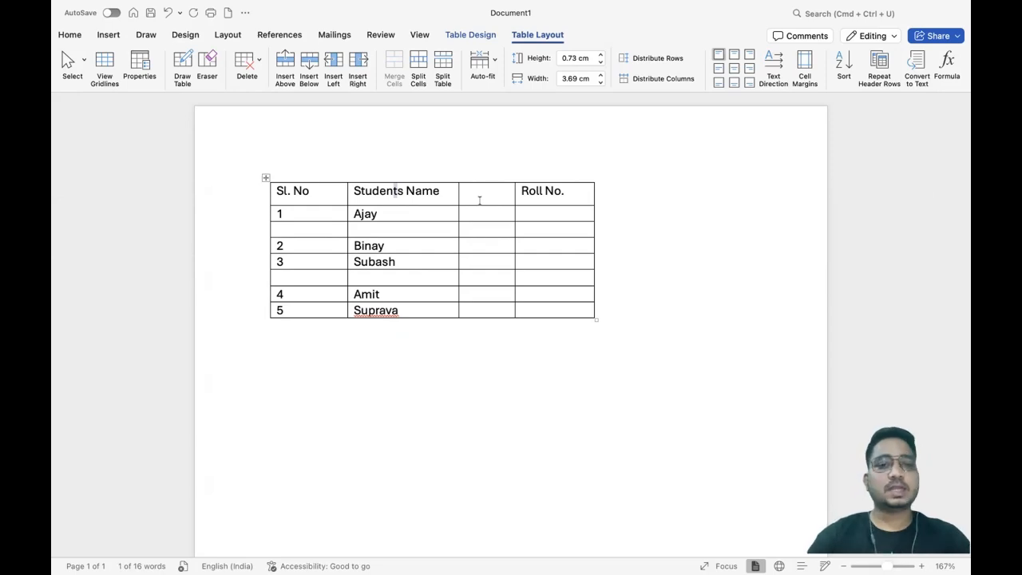
pyautogui.click(308, 189)
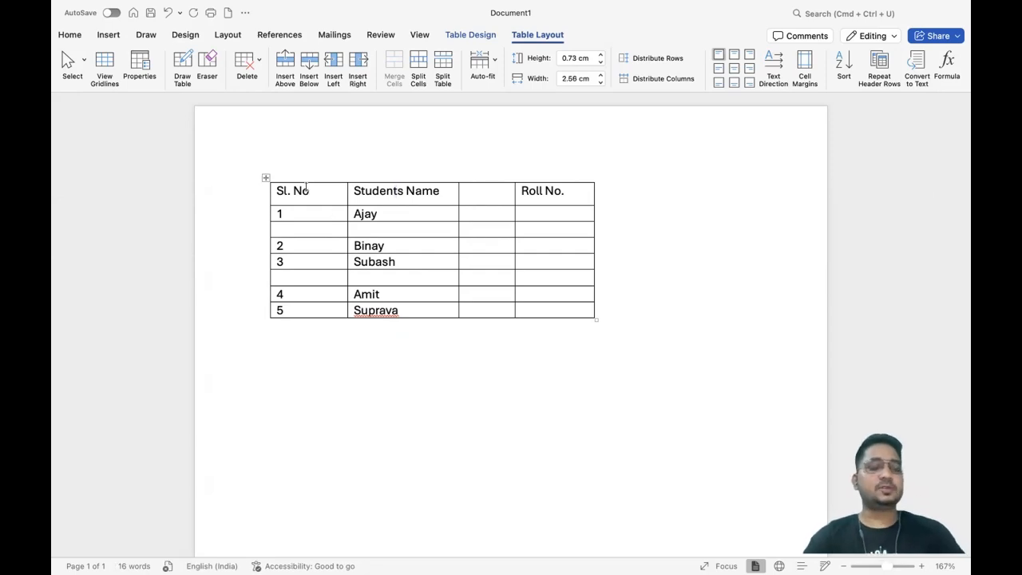